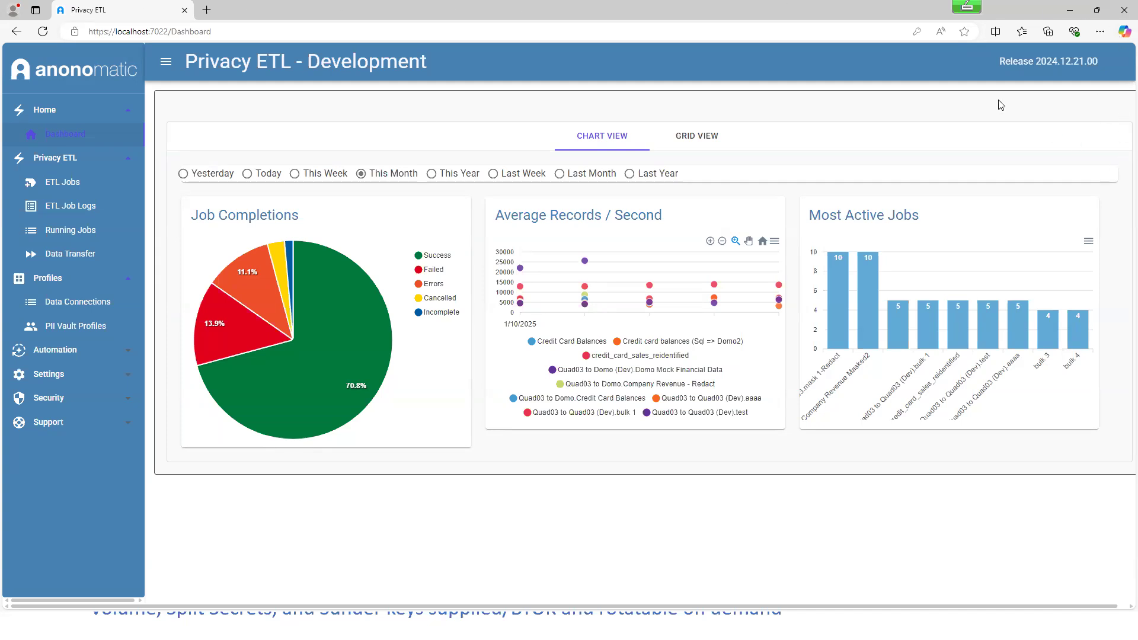
Step: Drill into the failed jobs in Job Completions, and view timing and data volumes for the first job in Most Active Jobs
mouse_move(385, 384)
click(213, 348)
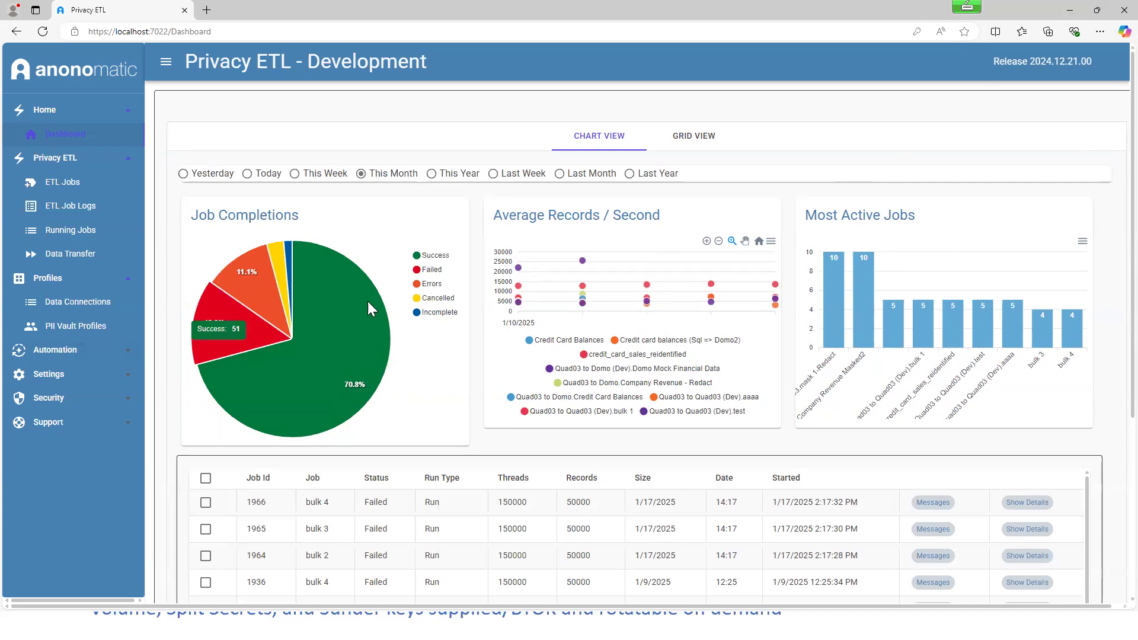
click(834, 285)
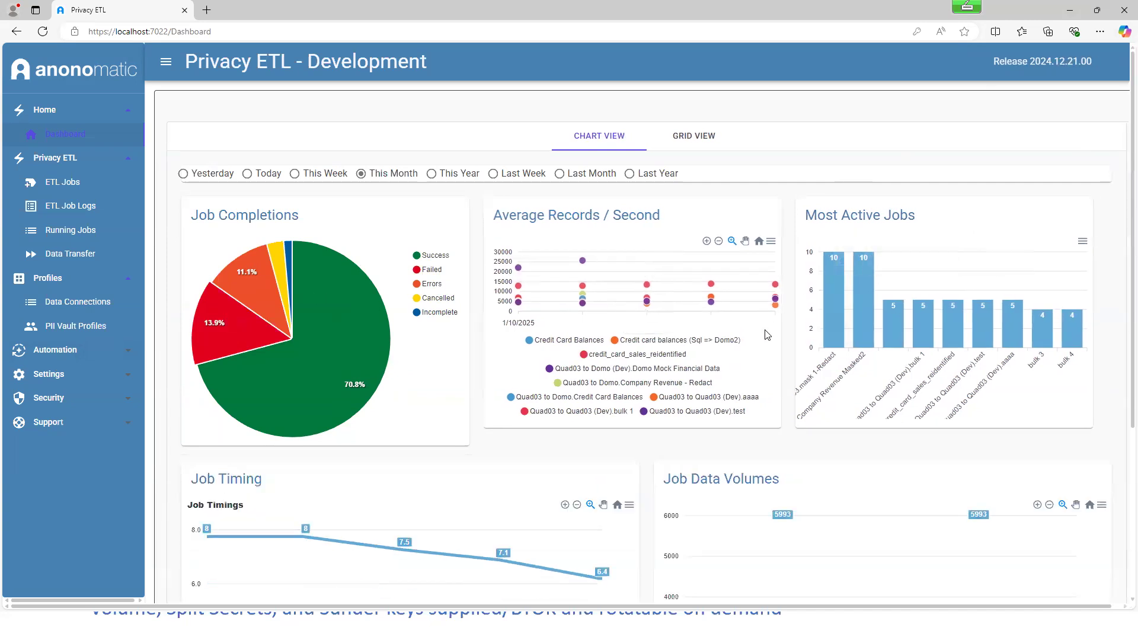
scroll(652, 469, down, 1)
scroll(650, 469, down, 1)
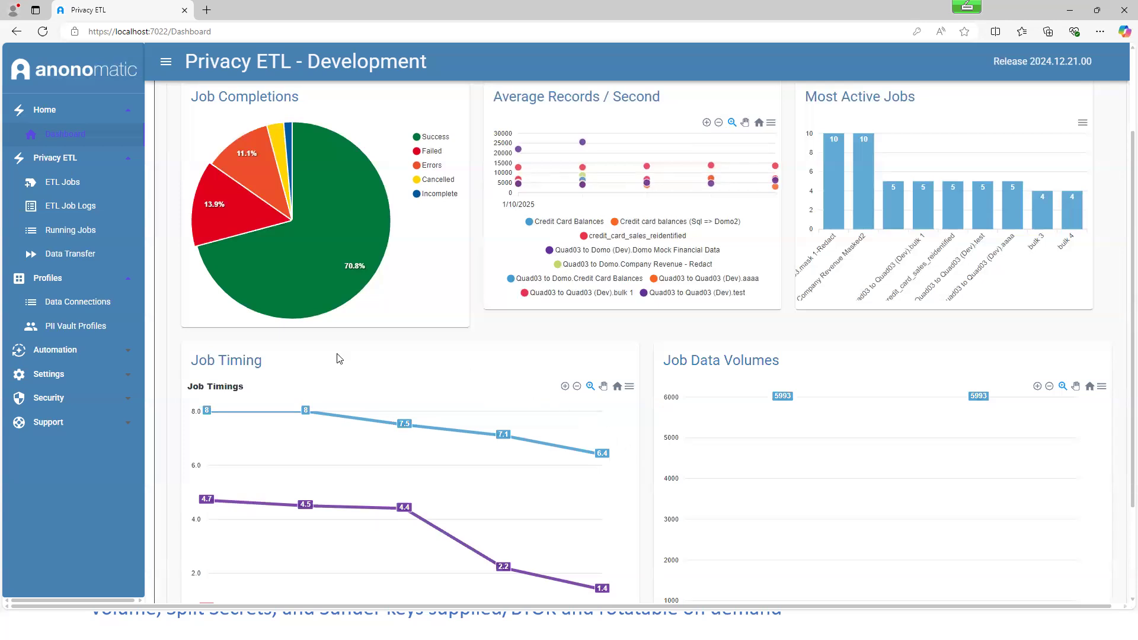
Step: View the data sources of the Quad03 data connection and open the schemas of Credit Card Balances (Table)
click(90, 311)
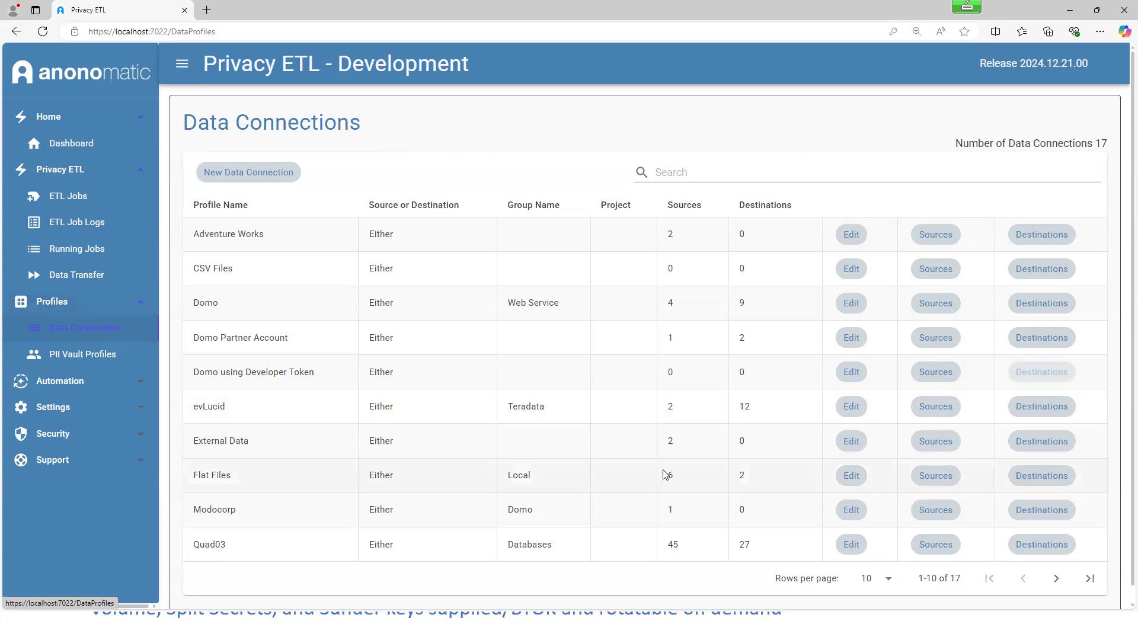
click(935, 544)
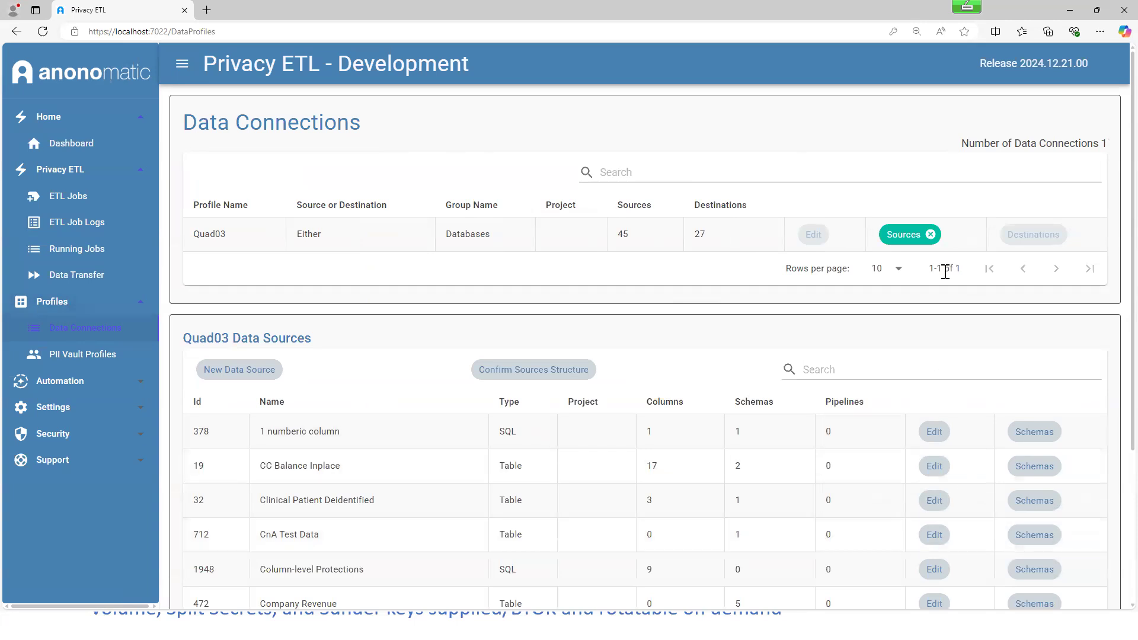
scroll(830, 400, down, 2)
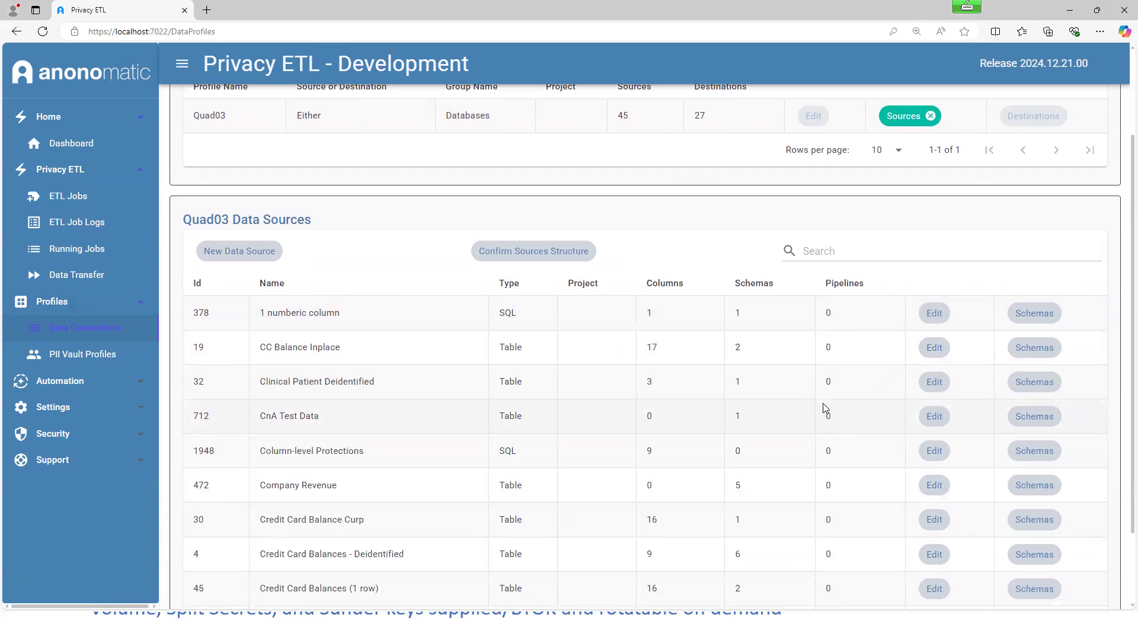
scroll(824, 409, down, 1)
click(1041, 574)
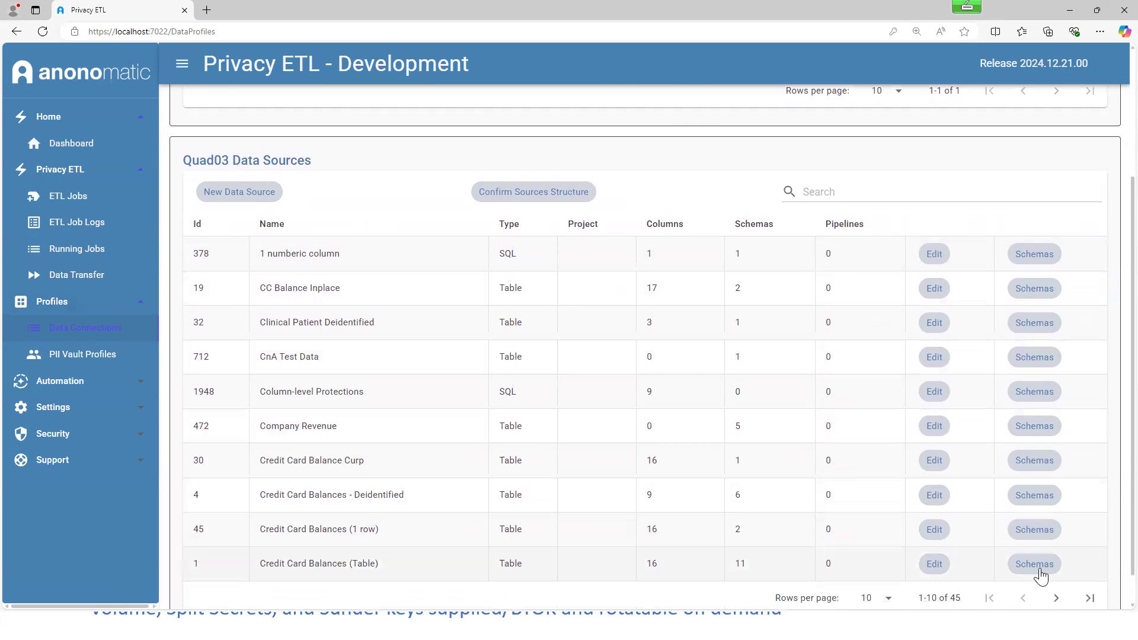
scroll(766, 494, down, 2)
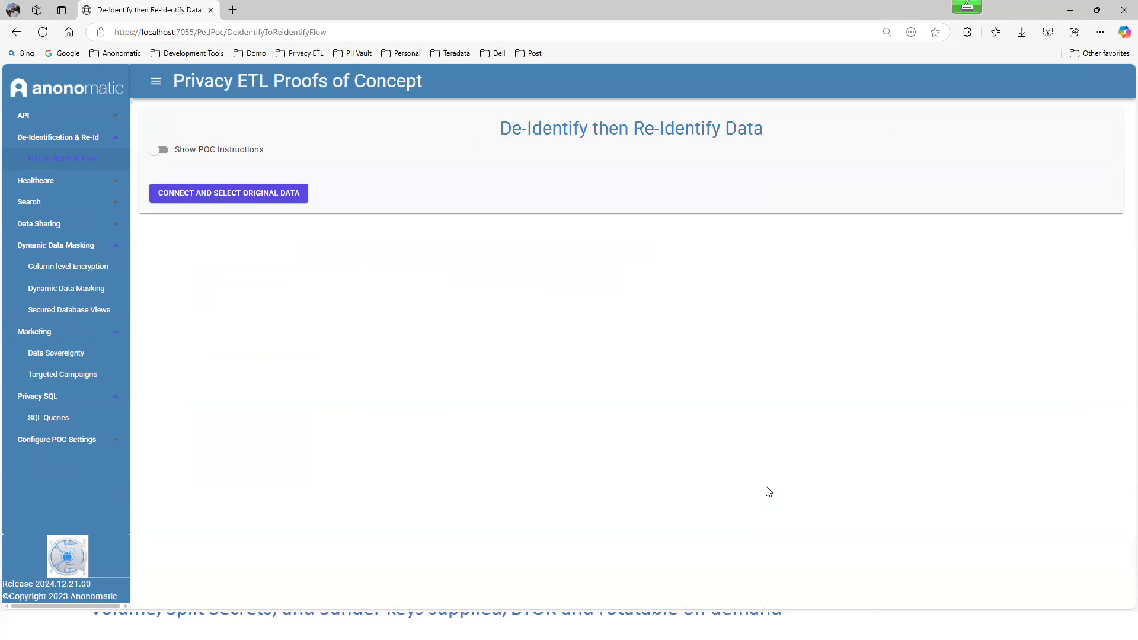
Step: On the De-Identify then Re-Identify page, load the original data and select the Credit Card Balances de-identification schema
click(276, 196)
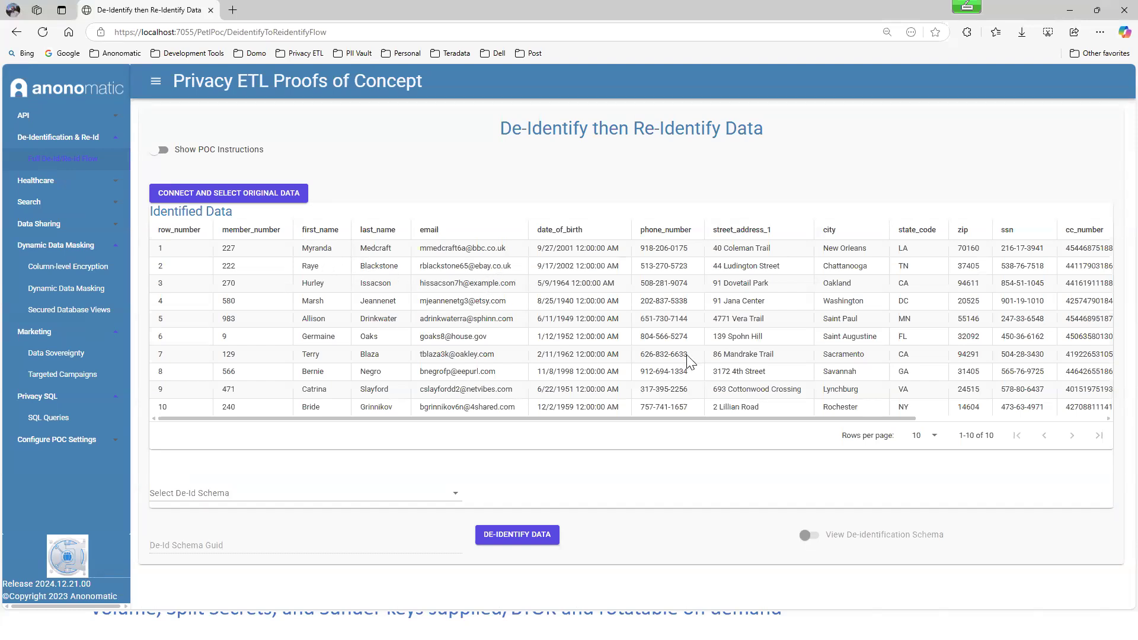
drag(805, 424, 905, 422)
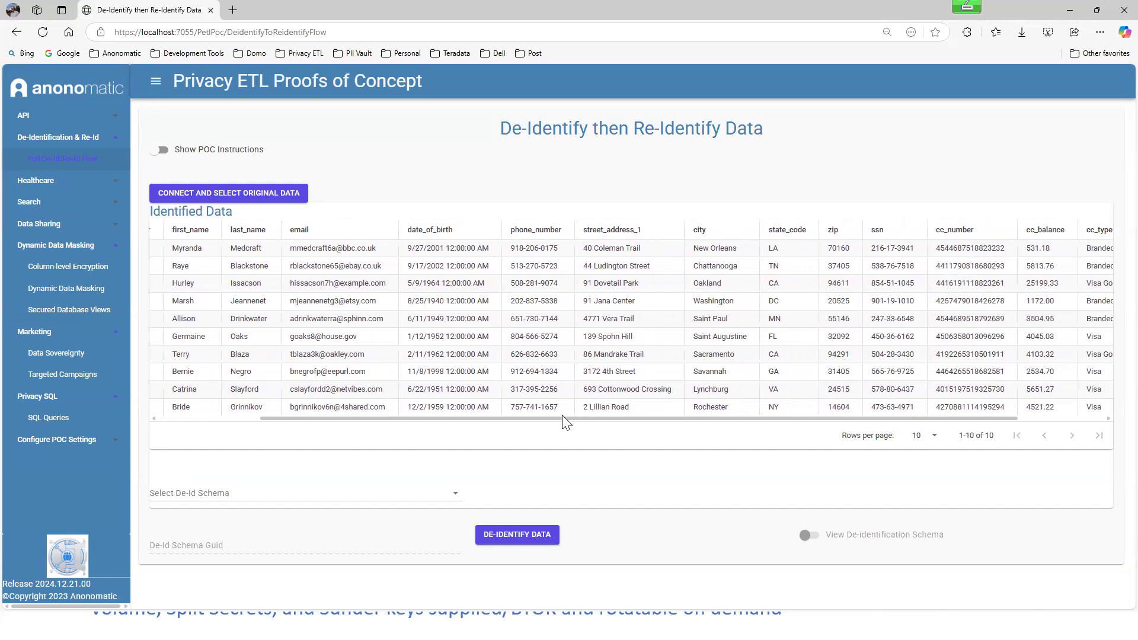
click(448, 495)
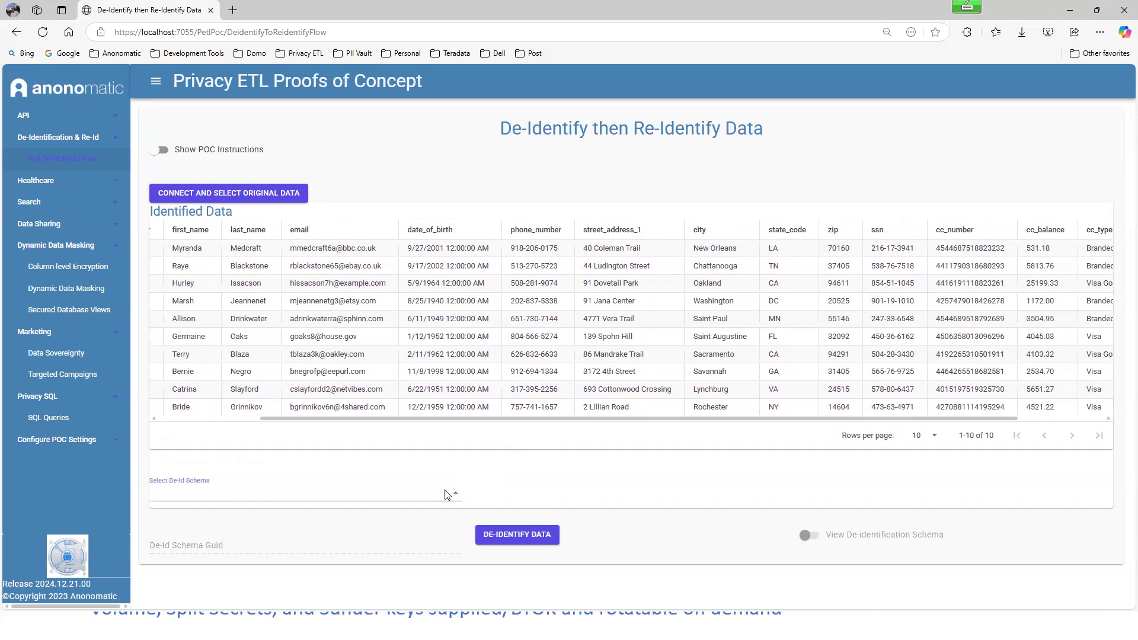
click(394, 408)
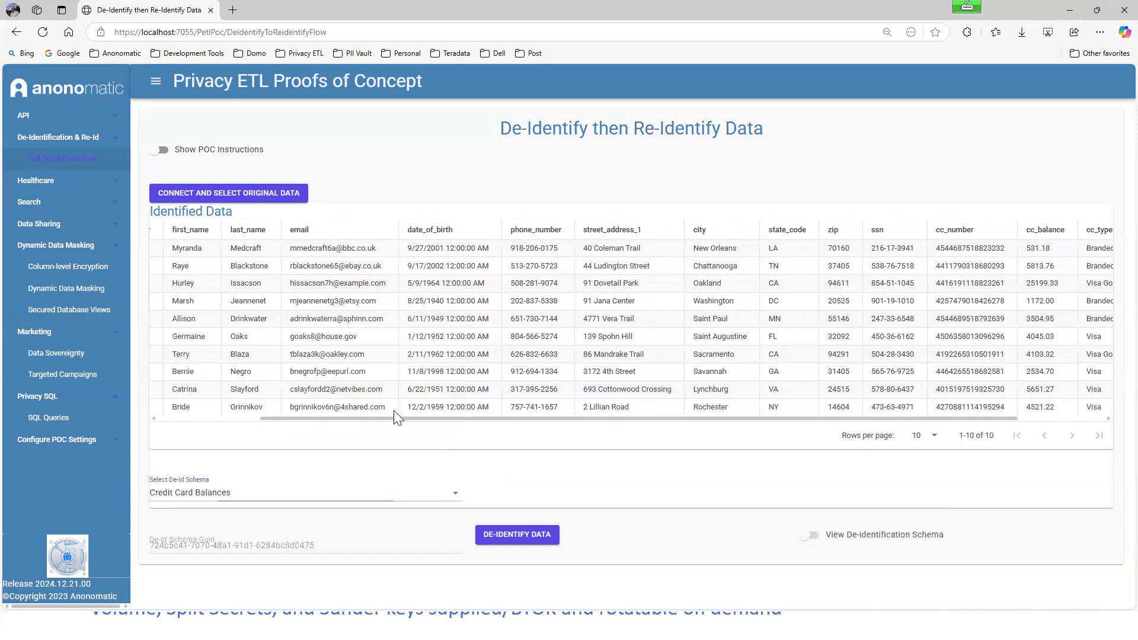
Step: Show the de-identification schema and examine its settings and source columns
click(812, 535)
scroll(744, 405, down, 7)
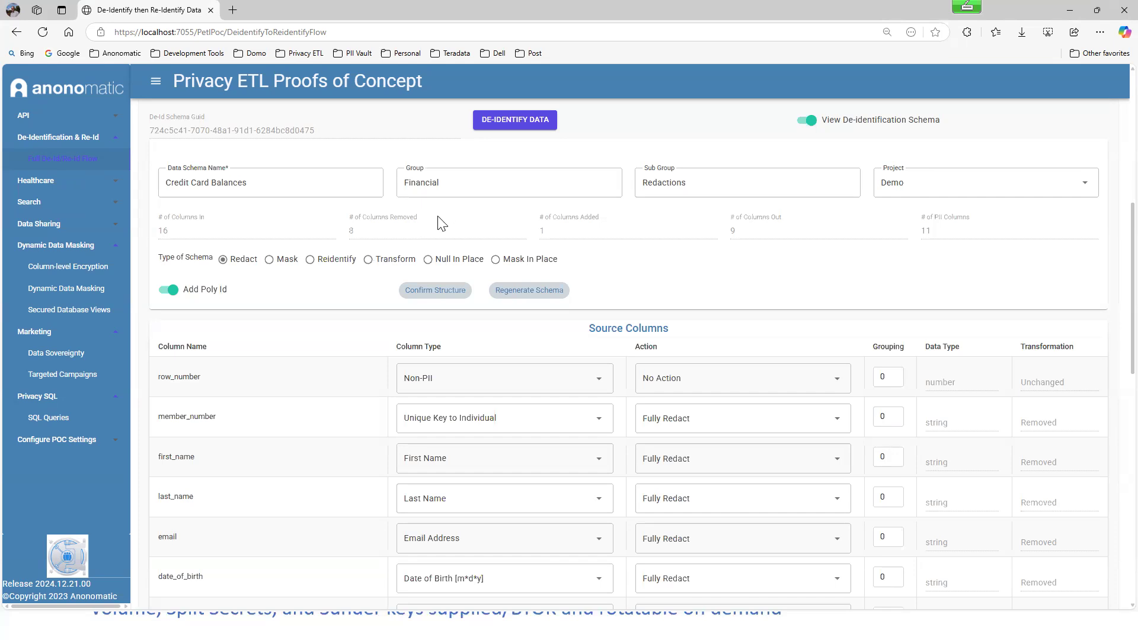
scroll(365, 332, down, 2)
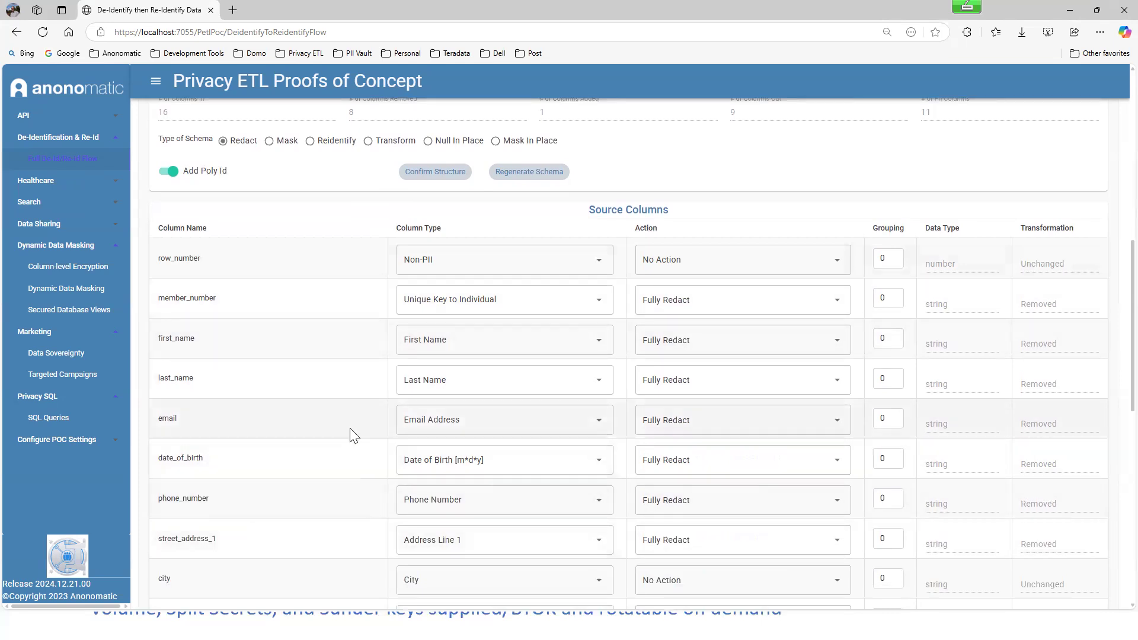
Step: Examine the column types available for the last_name source column, then close the list without choosing another
click(453, 390)
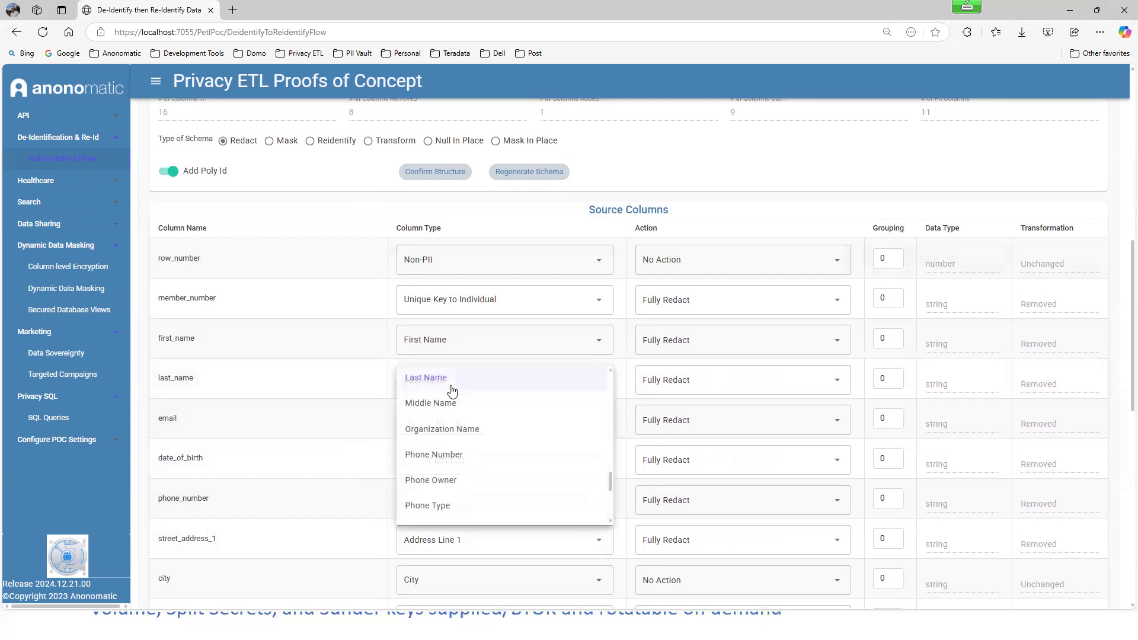
scroll(449, 463, down, 1)
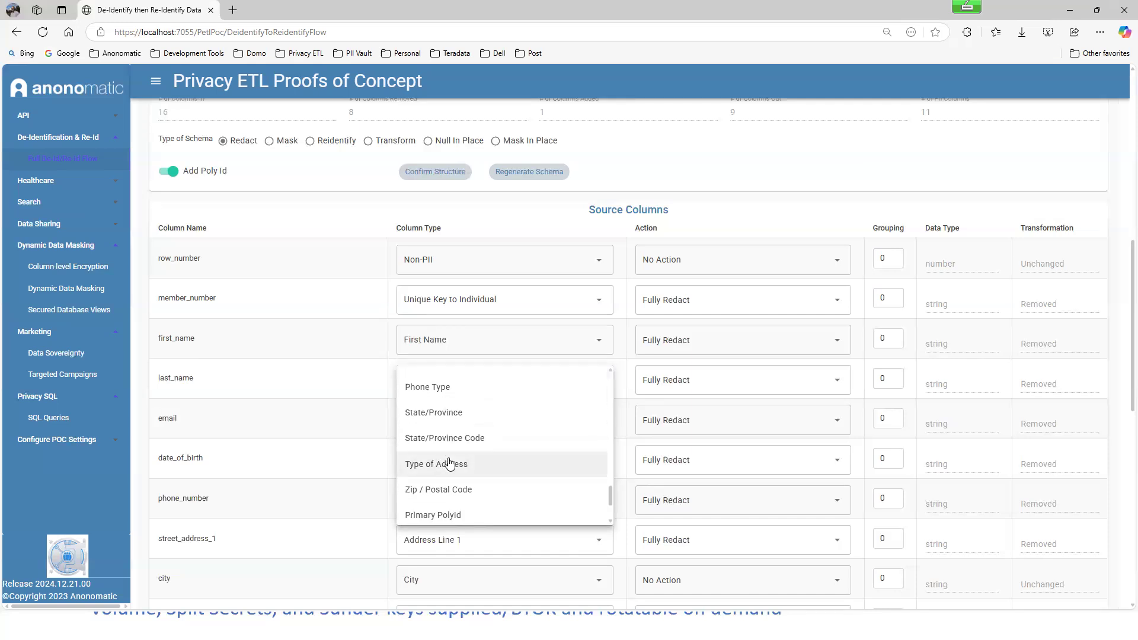
scroll(449, 463, up, 3)
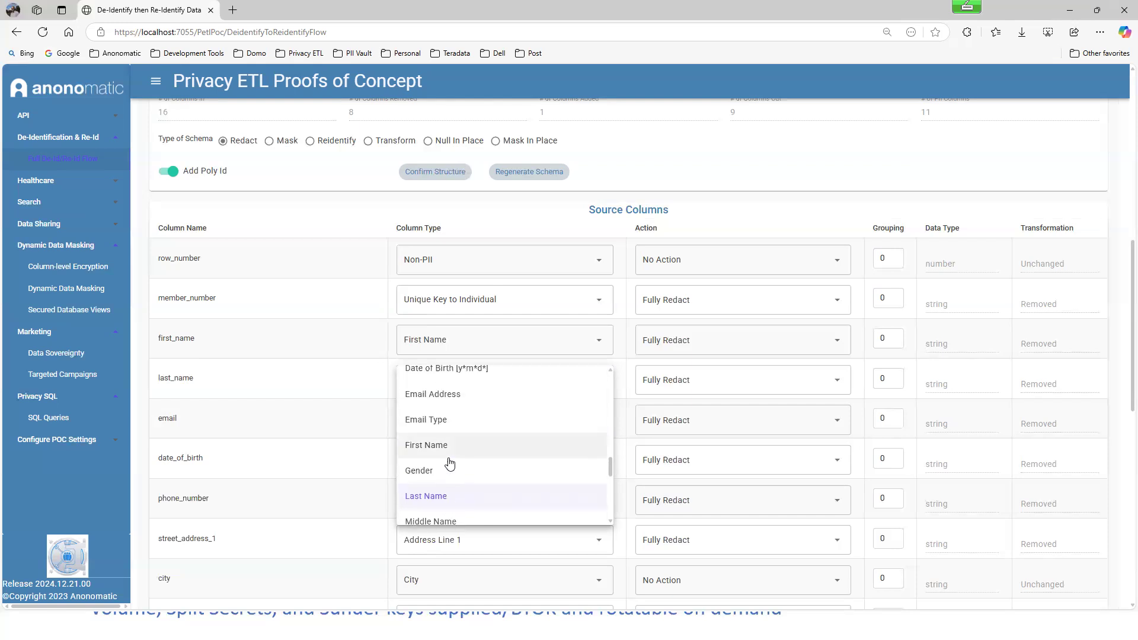
scroll(449, 463, up, 7)
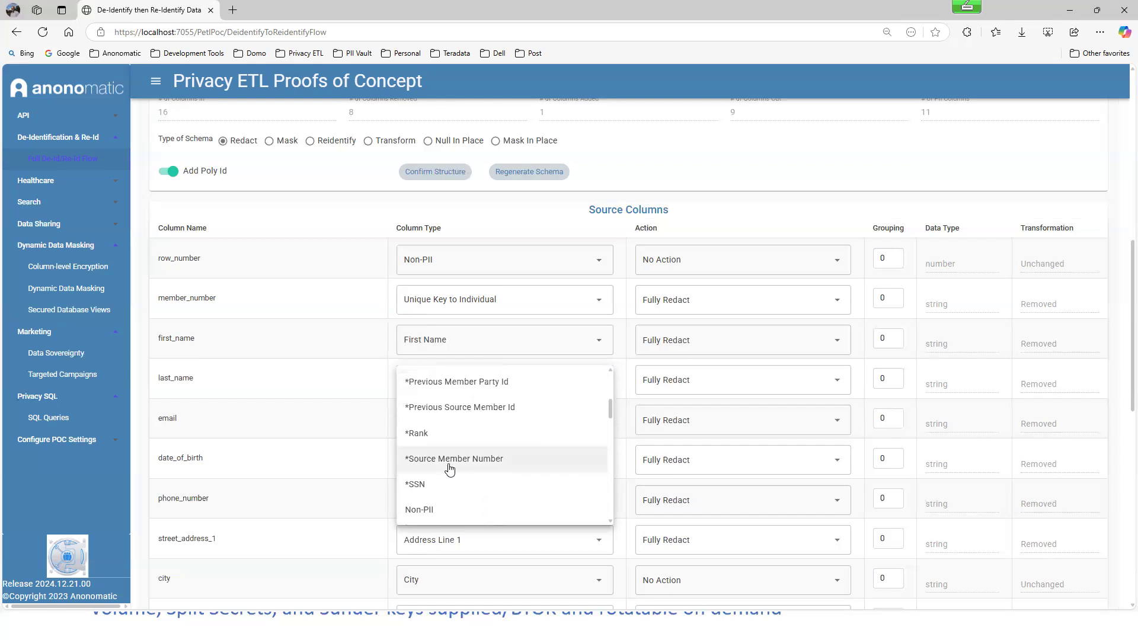
scroll(449, 466, up, 2)
scroll(452, 469, up, 1)
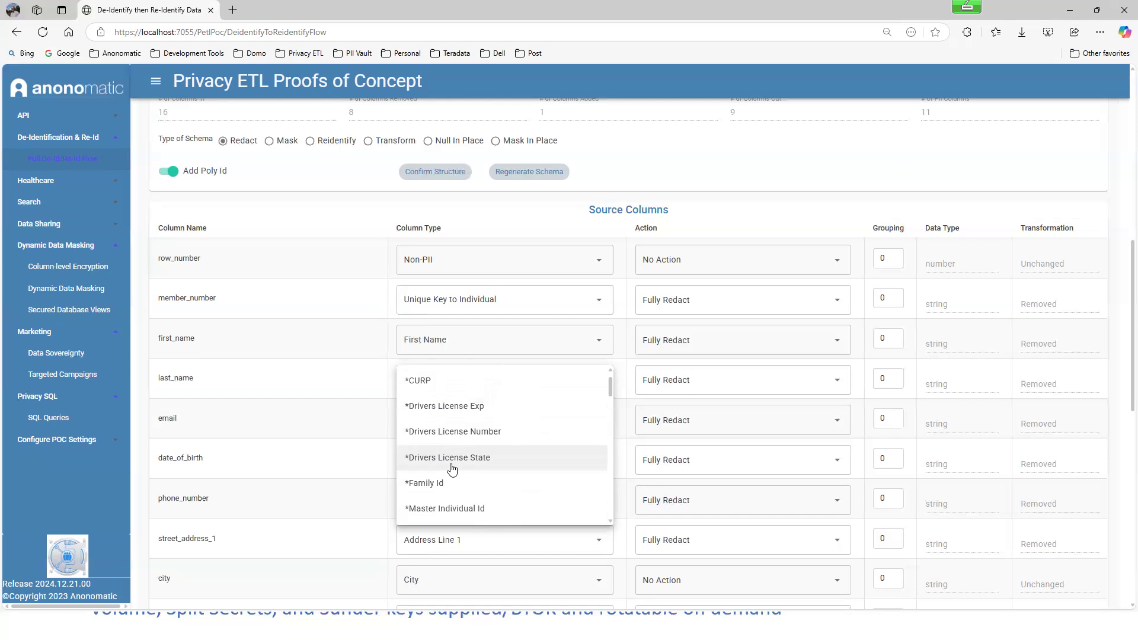
click(330, 415)
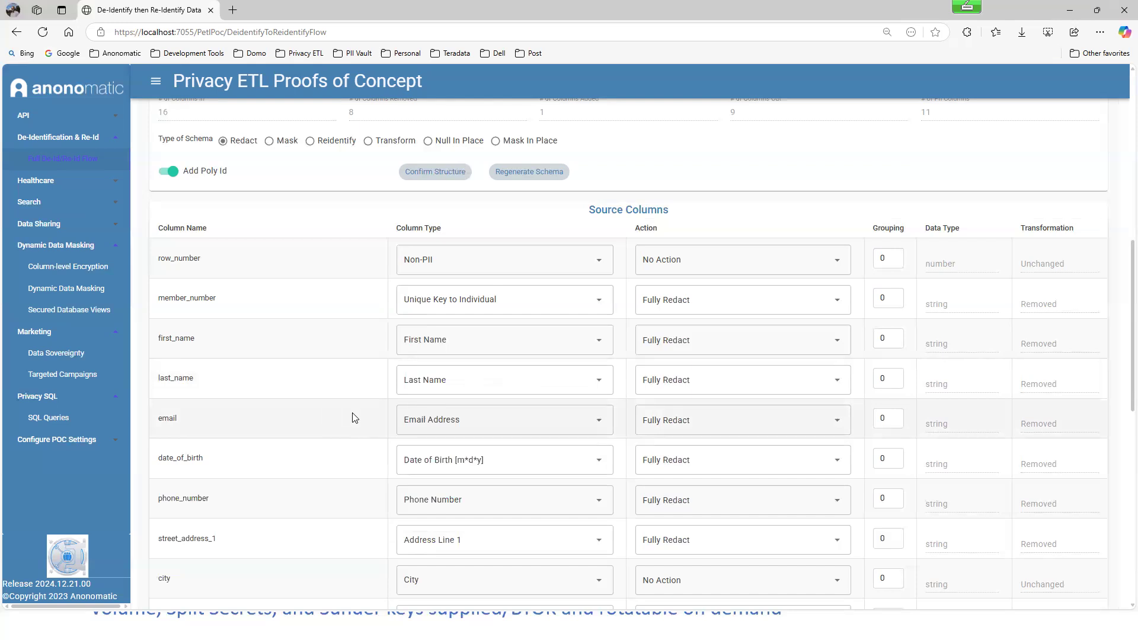
Step: Examine the default, encryption, masking and partial redaction actions available for the email column, leaving its action as is
click(694, 425)
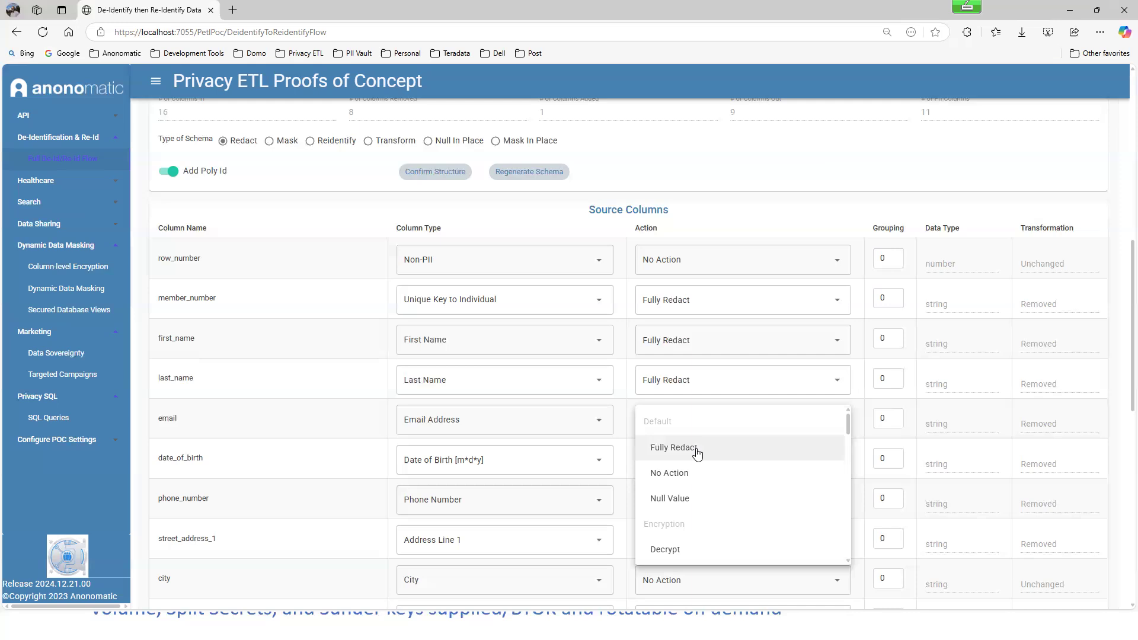
scroll(697, 453, down, 1)
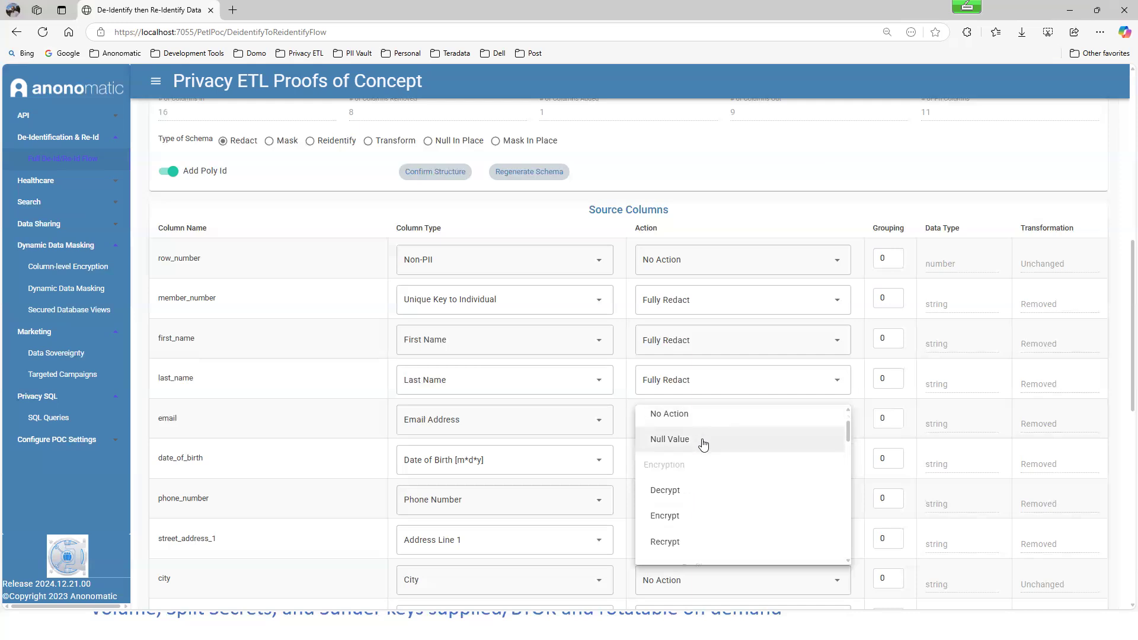
scroll(708, 451, down, 1)
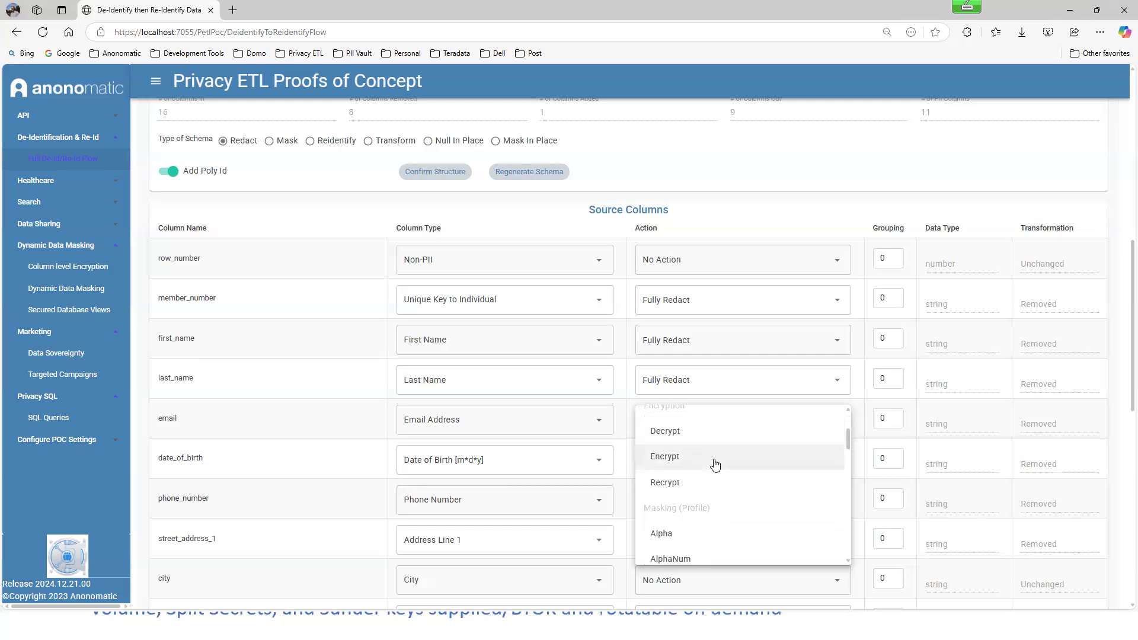
scroll(714, 488, down, 1)
scroll(715, 489, down, 1)
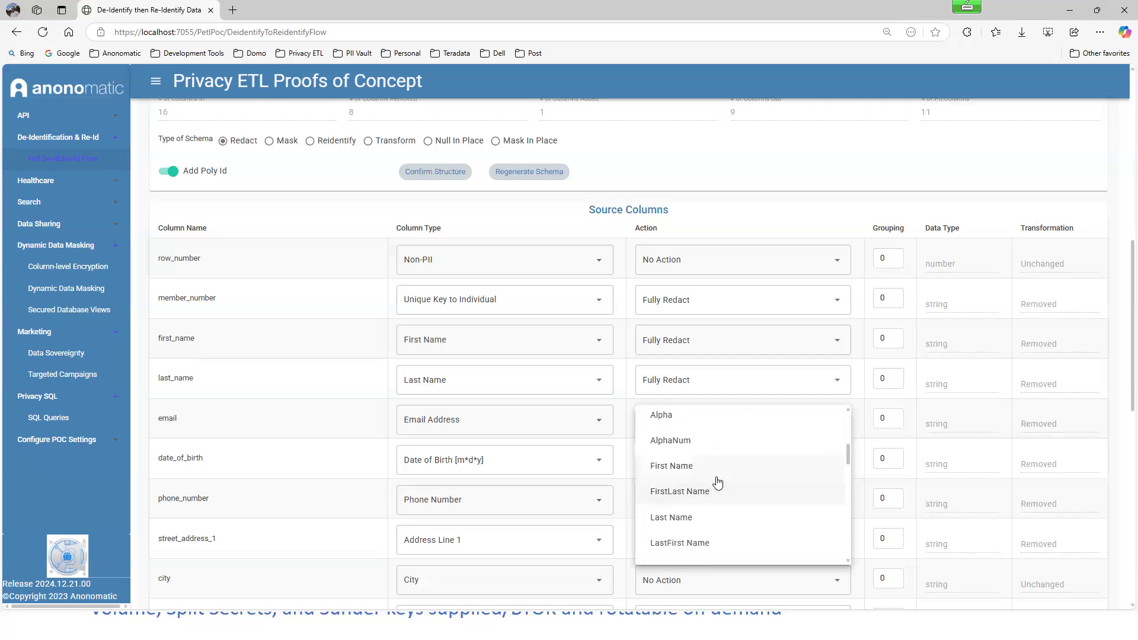
scroll(716, 487, down, 1)
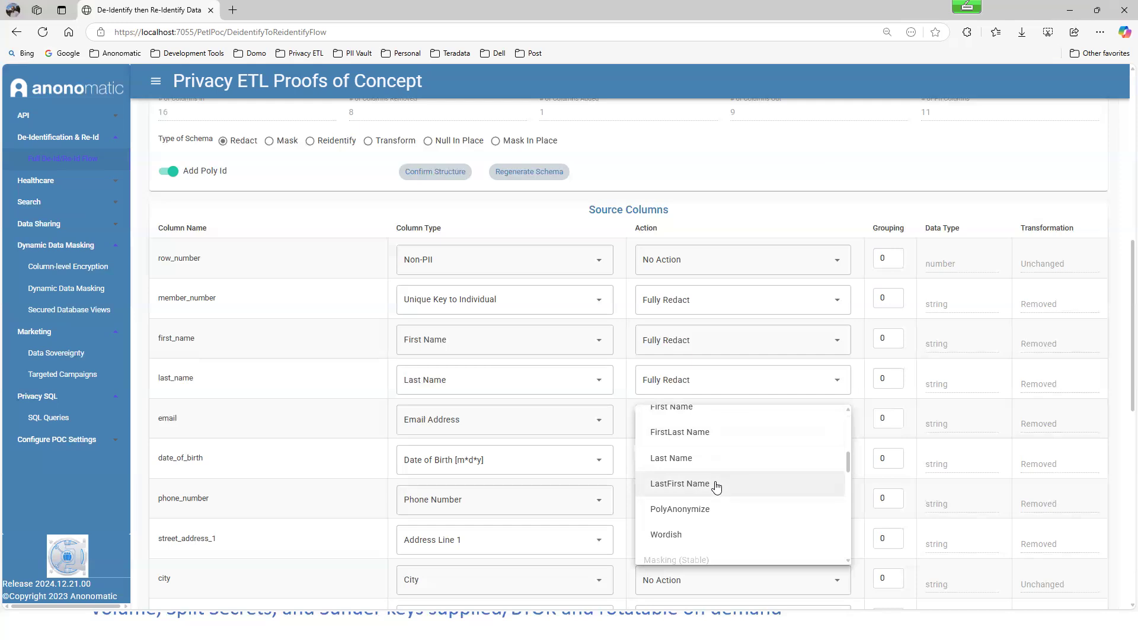
scroll(716, 486, down, 1)
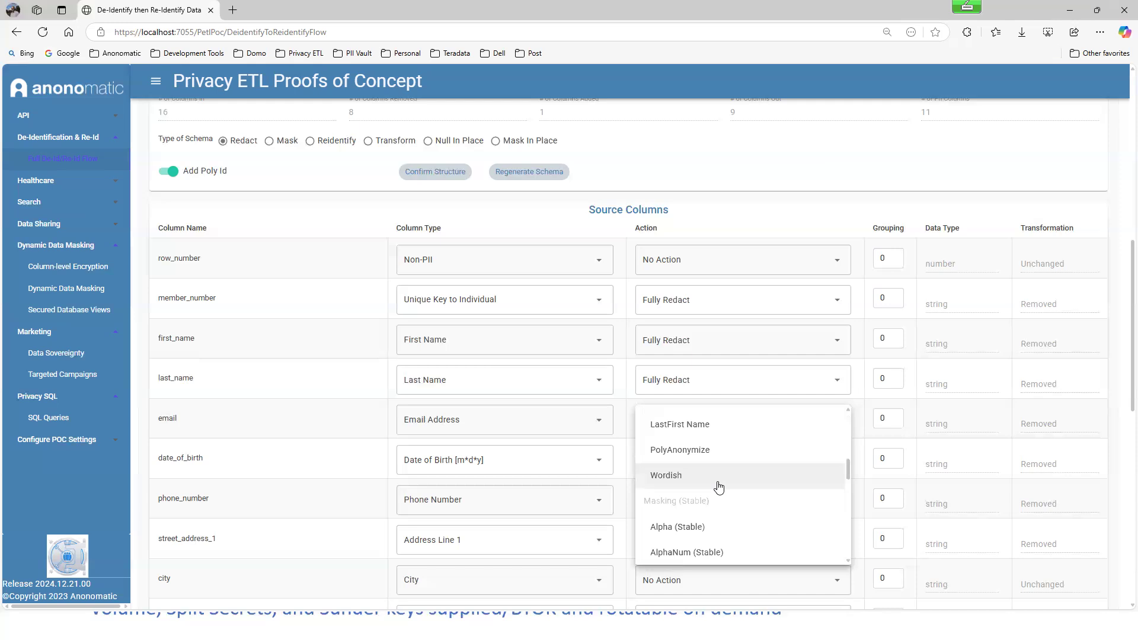
scroll(719, 485, down, 5)
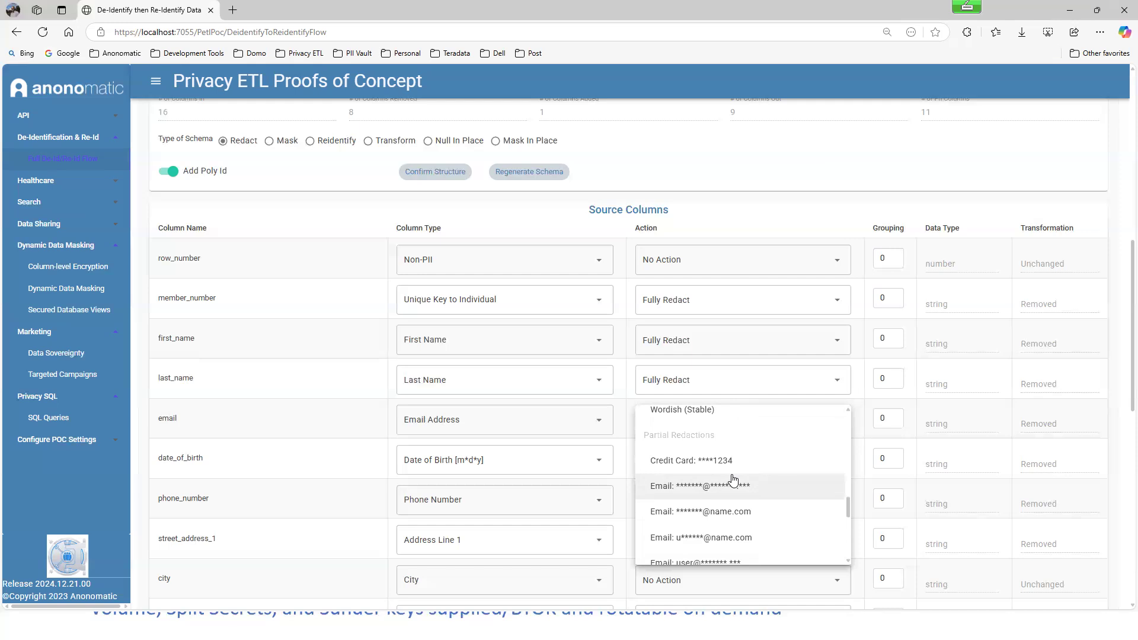
scroll(734, 478, down, 1)
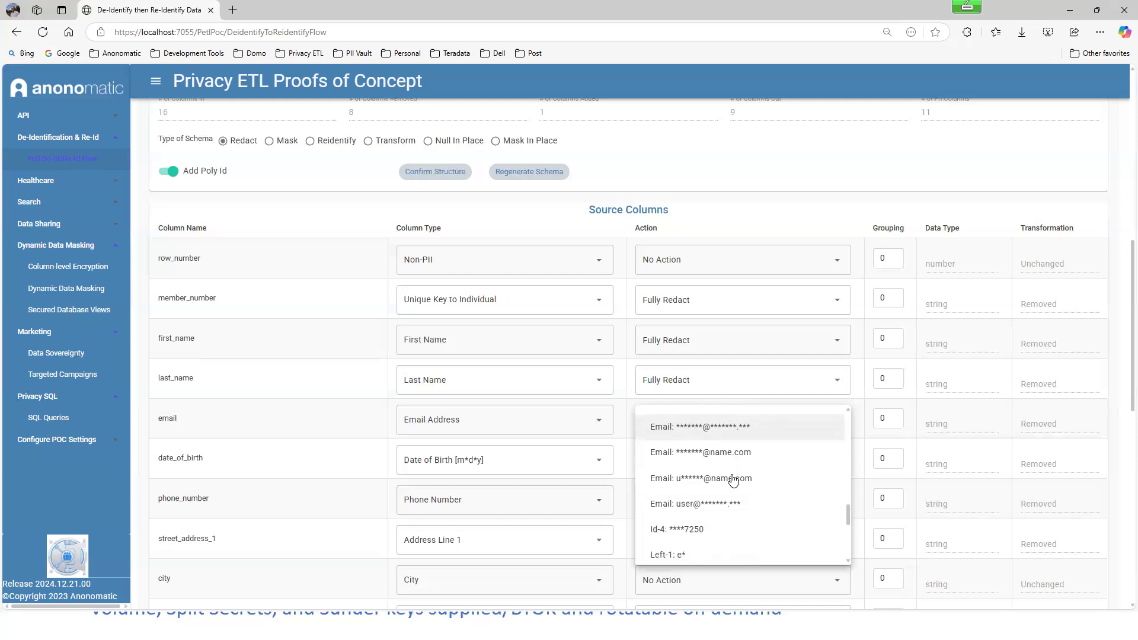
click(625, 394)
Step: Examine the actions available for the cc_balance column, including the Value Smoothing and rounding options
scroll(626, 397, down, 2)
scroll(626, 405, down, 1)
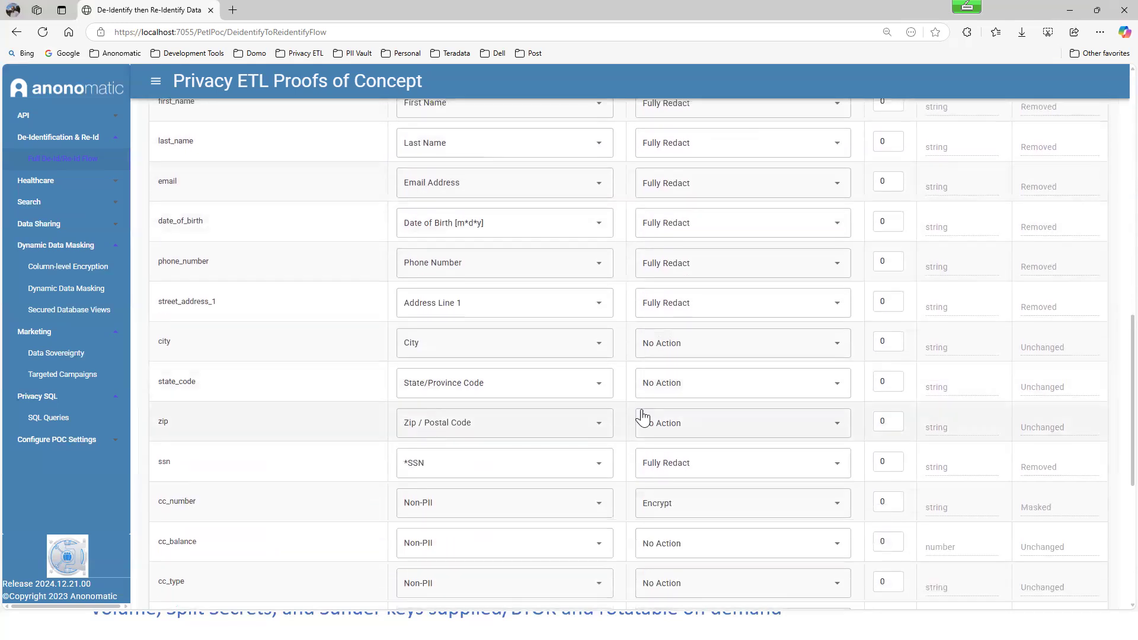
click(709, 541)
scroll(717, 450, down, 6)
scroll(718, 453, down, 3)
scroll(718, 454, up, 3)
scroll(722, 453, down, 1)
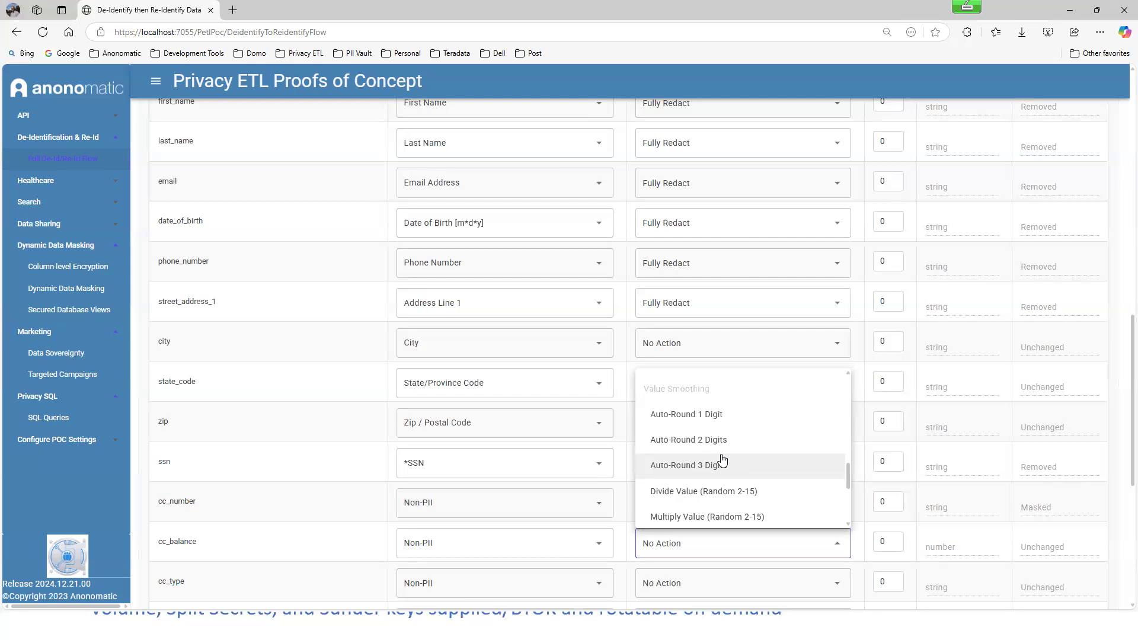
scroll(719, 474, down, 2)
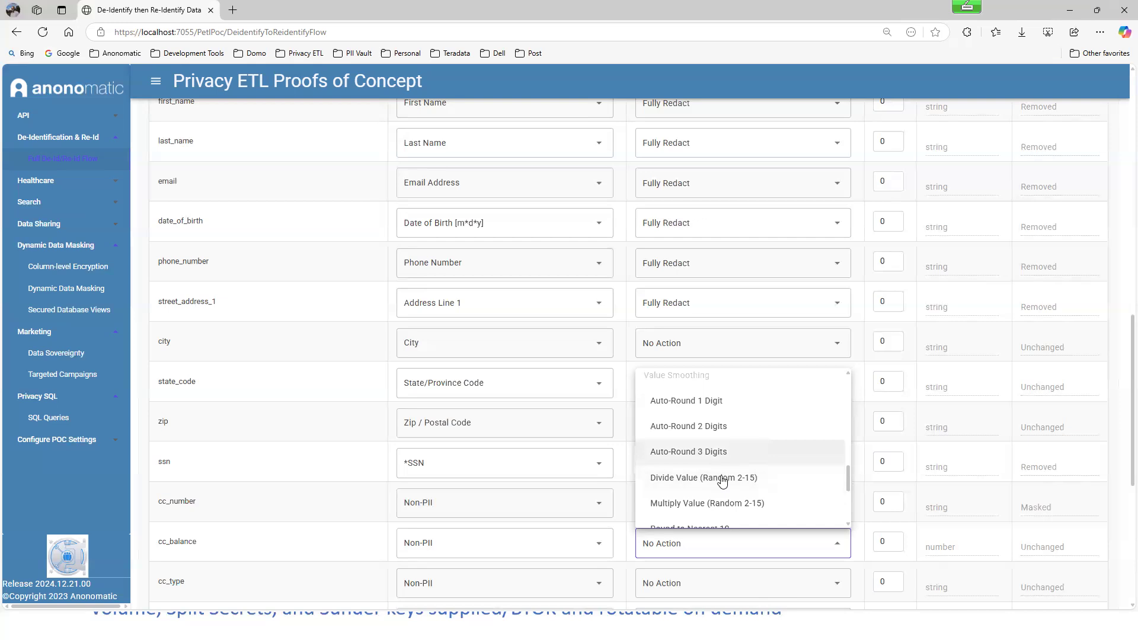
scroll(720, 472, down, 2)
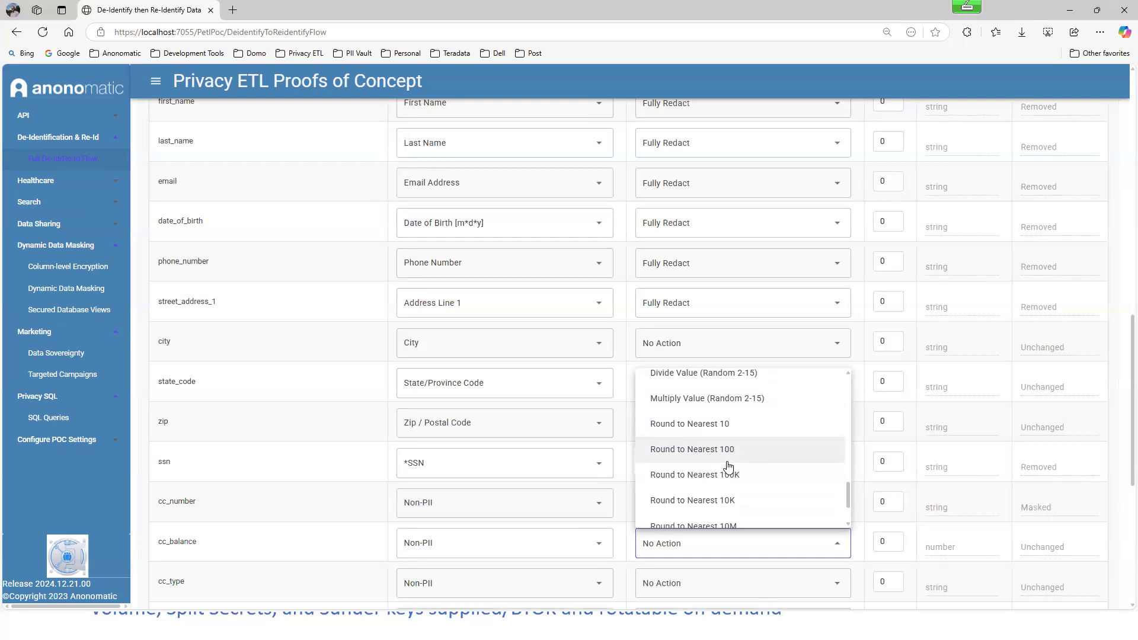
Step: Hide the de-identification schema and de-identify the loaded data with the Credit Card Balances schema
scroll(632, 246, up, 9)
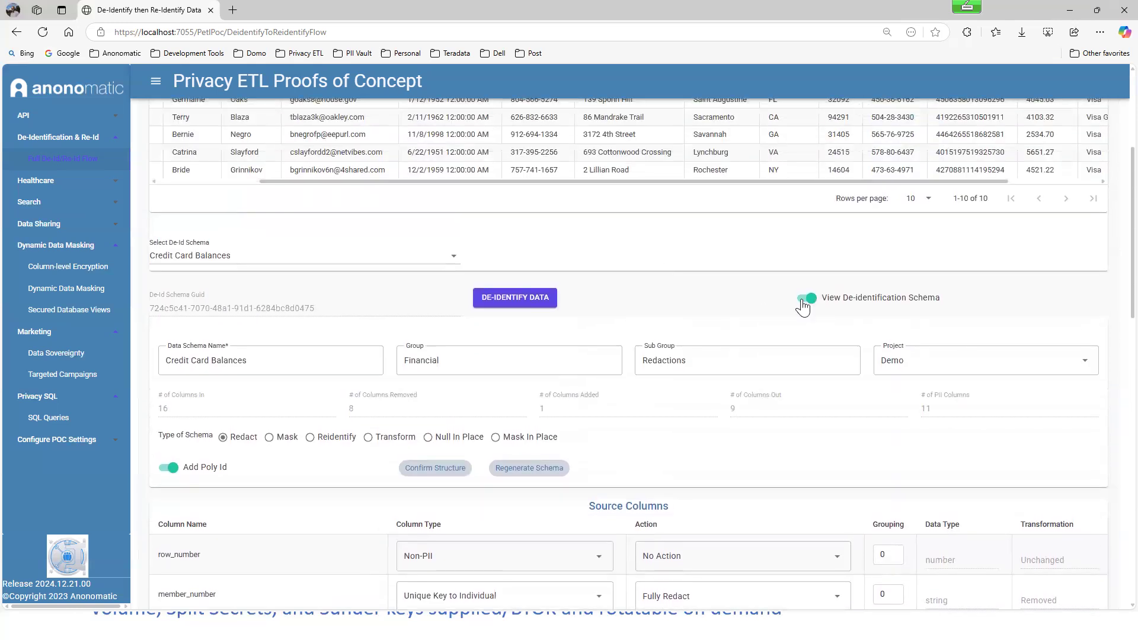
click(804, 301)
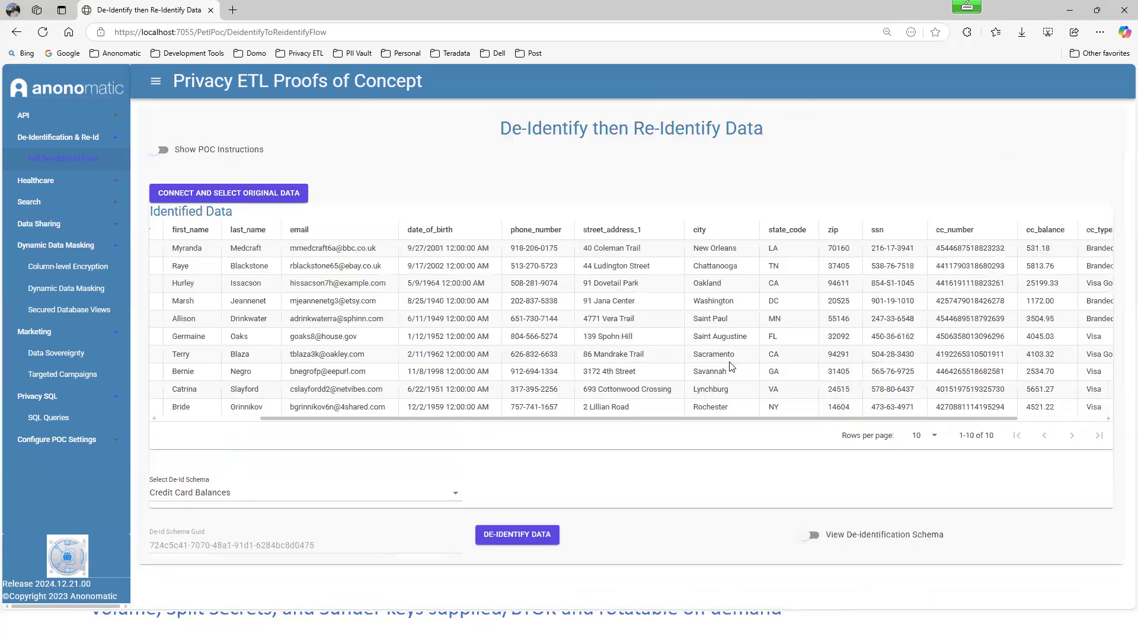
click(506, 533)
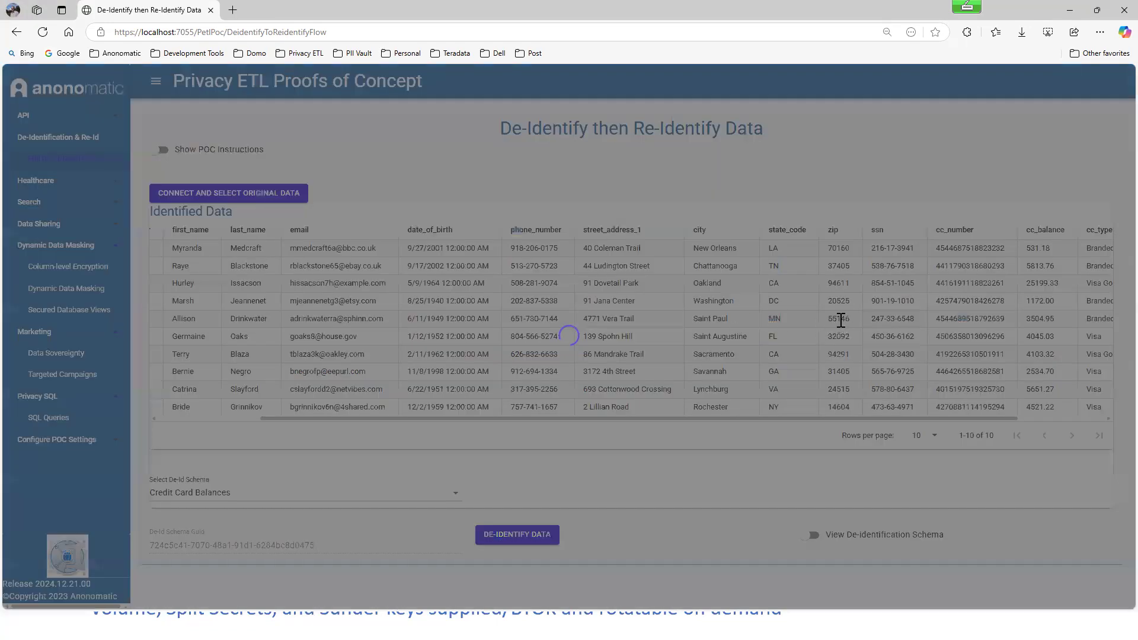
Step: Compare the identified rows with the de-identified rows, including the encrypted cc_number column and the first row's PolyId
scroll(733, 457, down, 1)
scroll(733, 457, down, 1)
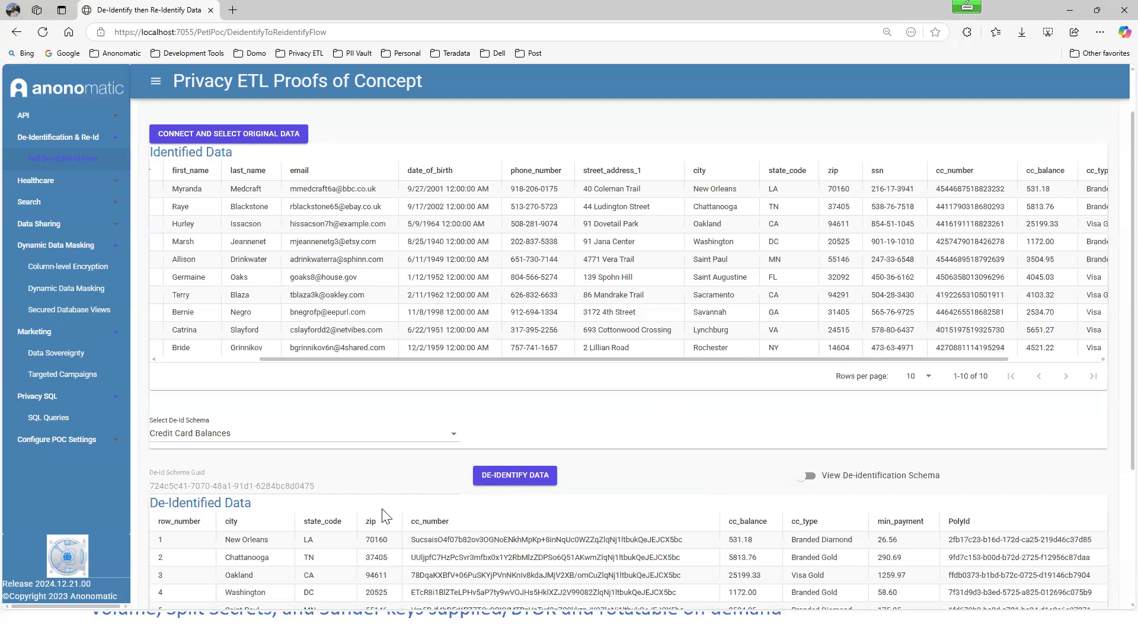
drag(377, 361, 266, 364)
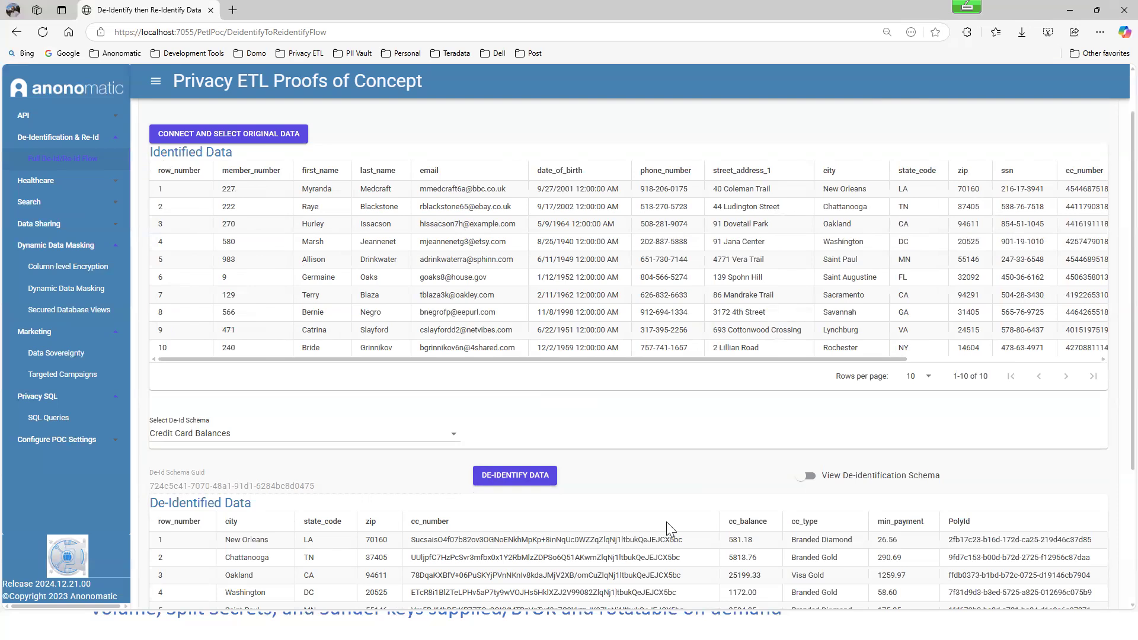
drag(949, 540, 1095, 552)
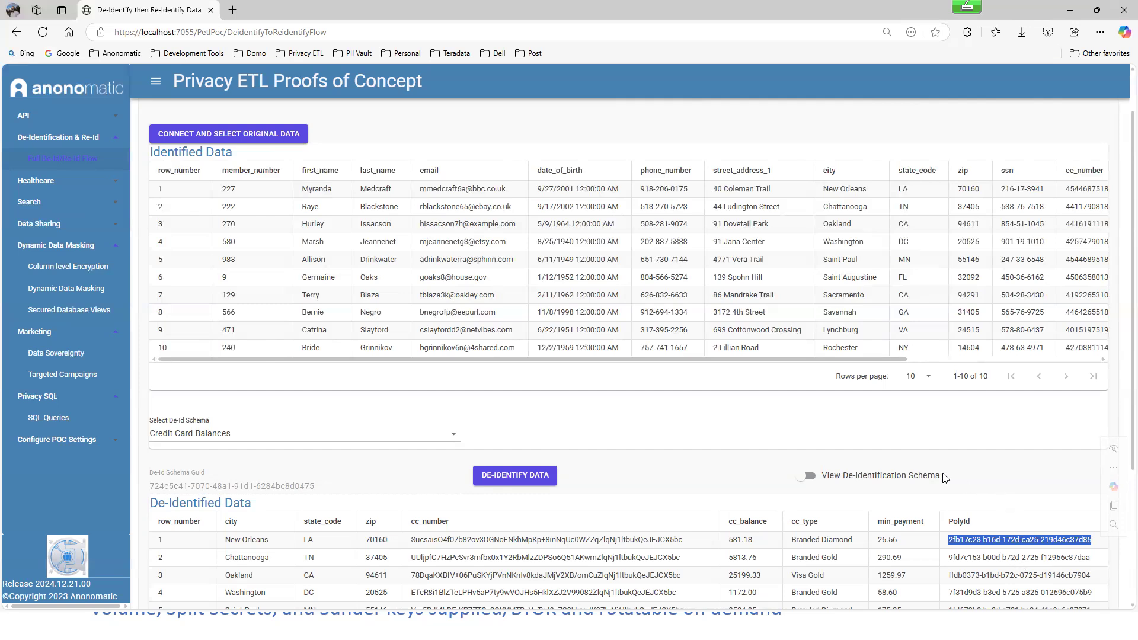
scroll(901, 466, down, 3)
scroll(900, 466, down, 1)
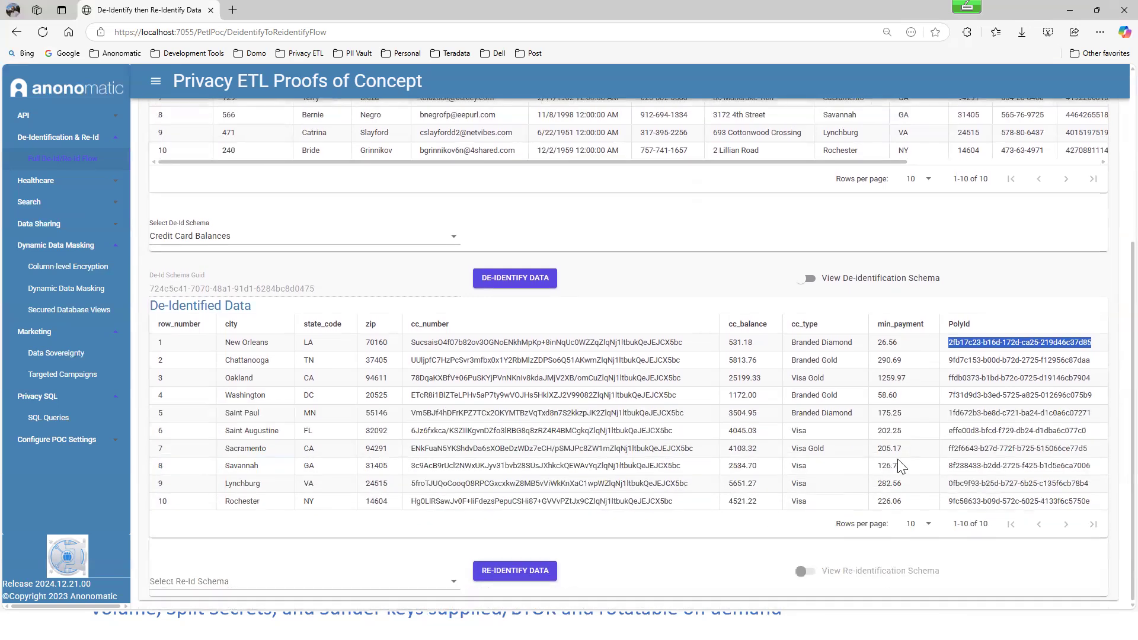
Step: Select the Credit Card Balances - Reidentified schema for re-identification and display its definition
click(436, 585)
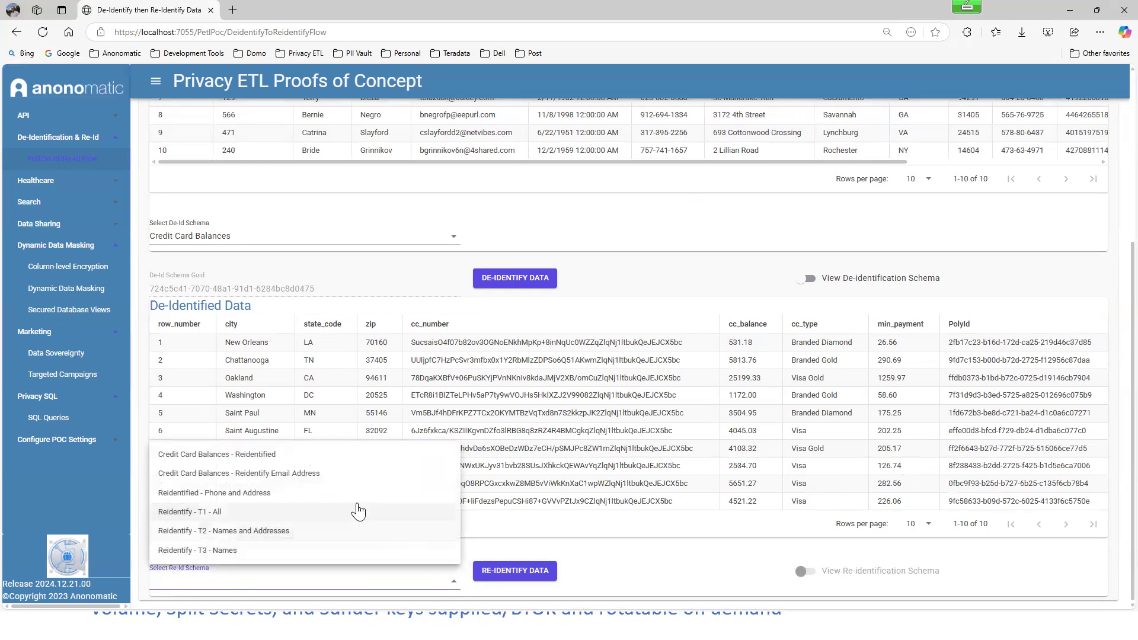
click(305, 463)
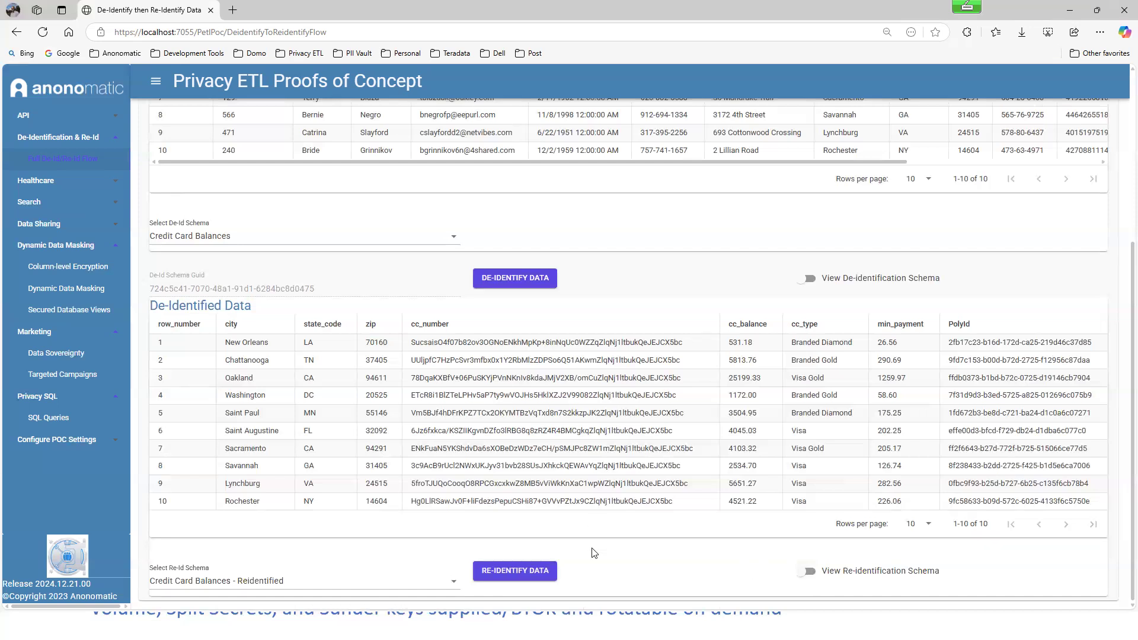
click(802, 577)
Step: Examine the re-identification schema's type, source column actions, cc_number decryption settings and added columns
scroll(801, 581, down, 5)
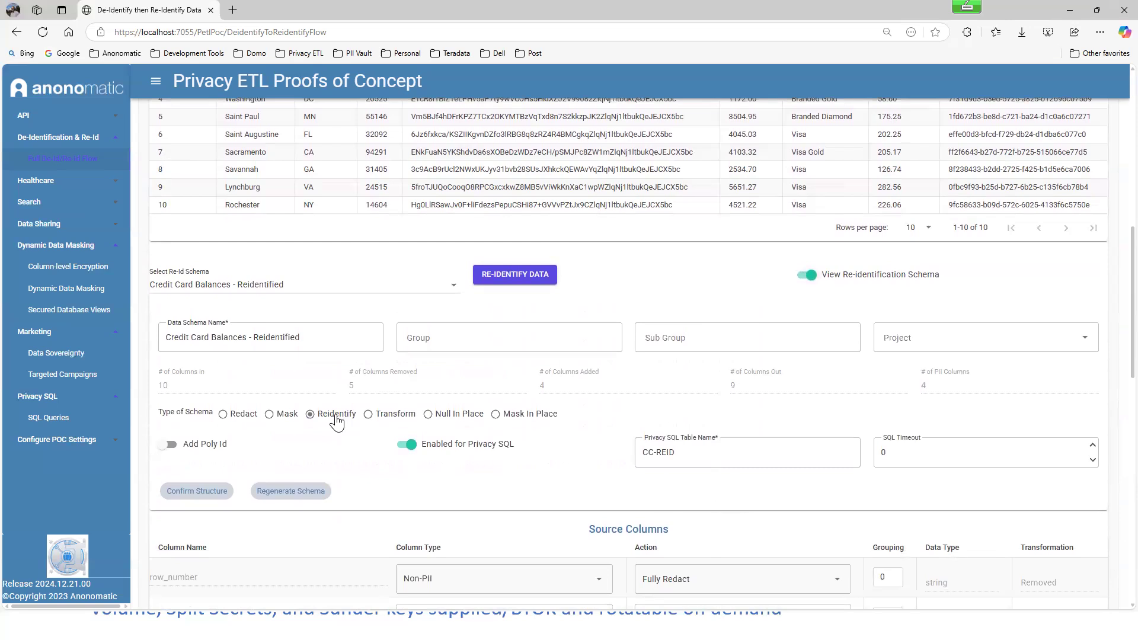
scroll(336, 419, down, 5)
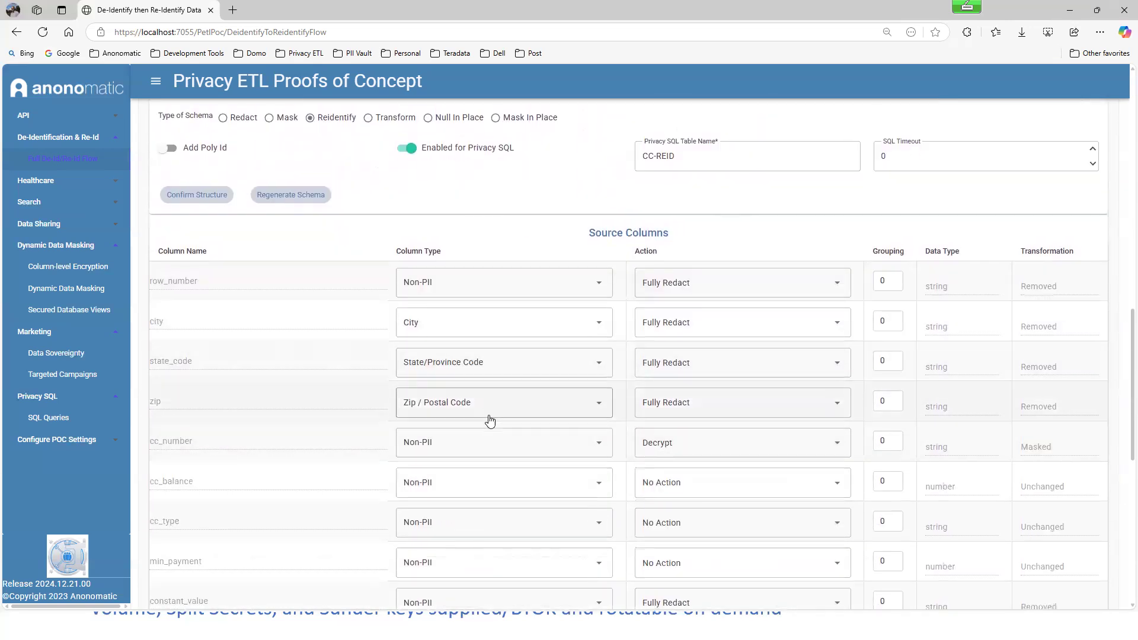
scroll(489, 420, down, 8)
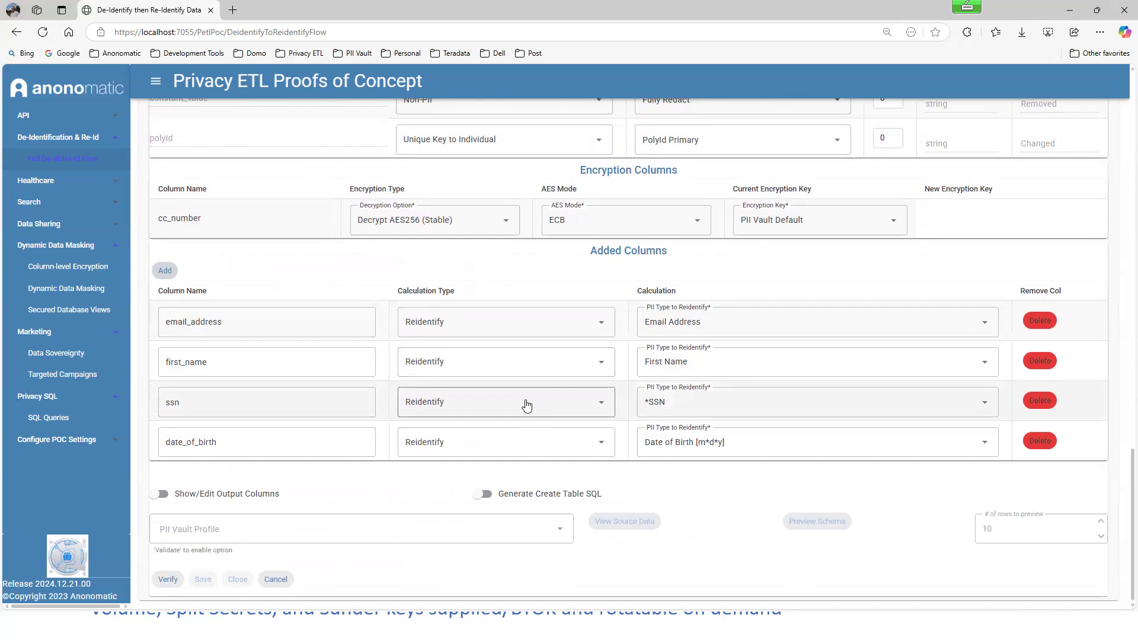
scroll(526, 404, up, 15)
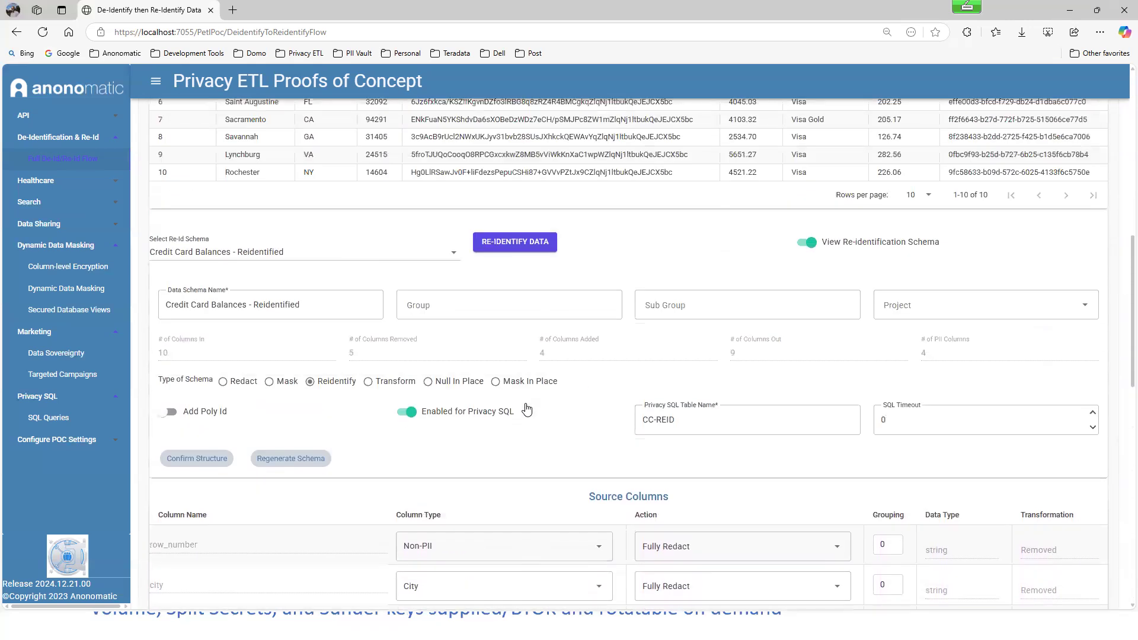
scroll(526, 408, up, 3)
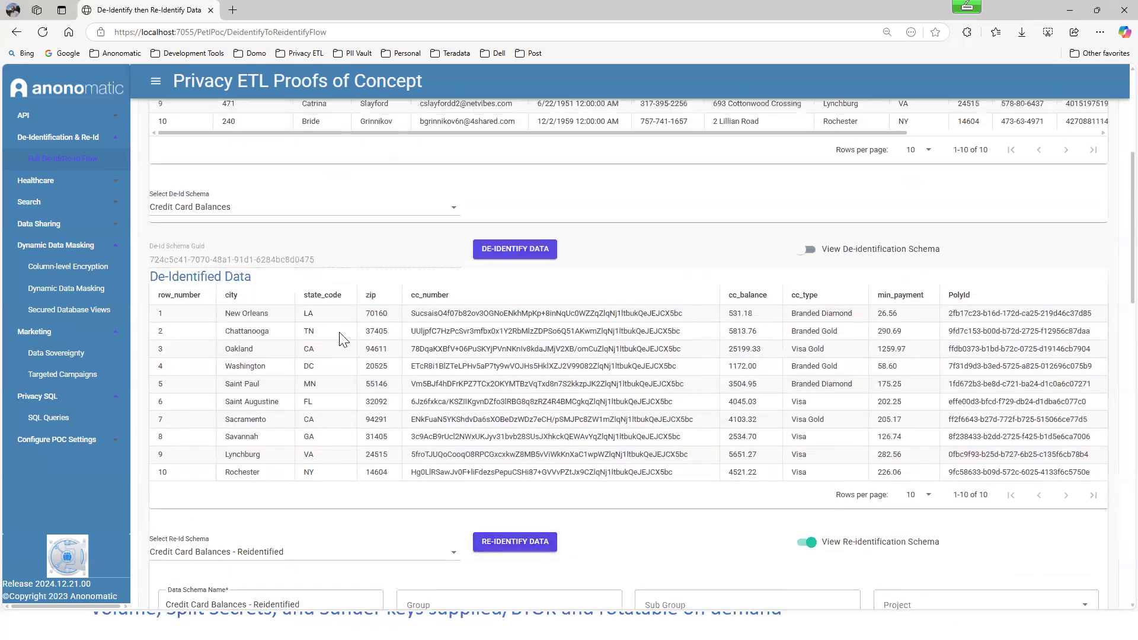
Step: Load the before and after Privacy ETL data for Targeted Campaigns and review the third de-identified row
click(83, 289)
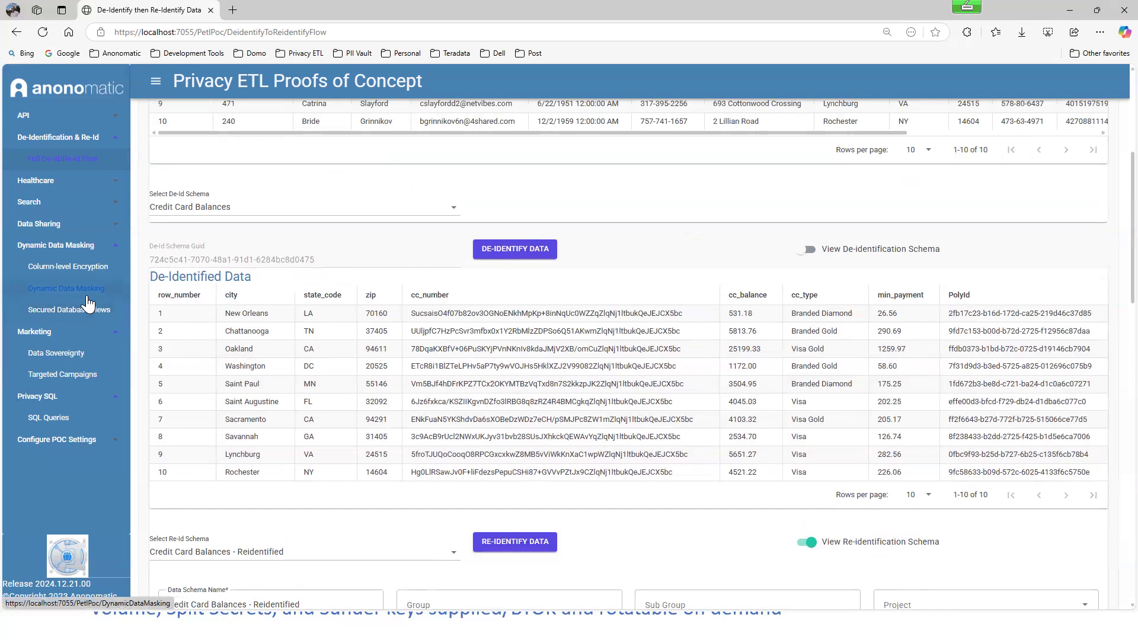
click(62, 374)
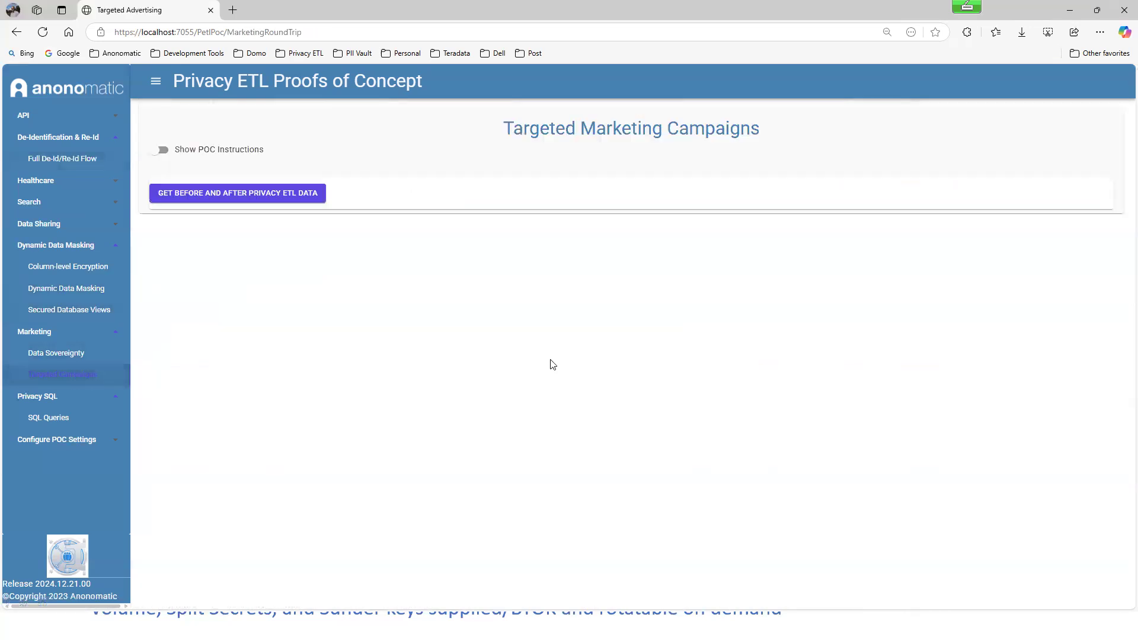
click(283, 195)
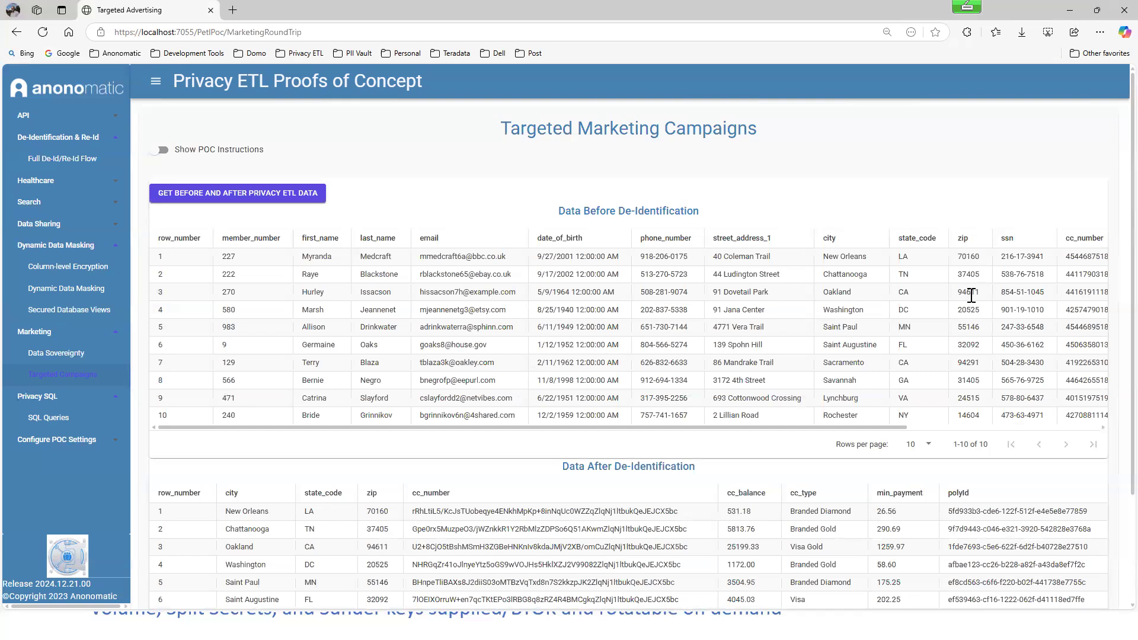
scroll(397, 382, down, 2)
scroll(587, 423, down, 1)
scroll(587, 423, down, 1)
drag(249, 410, 1049, 415)
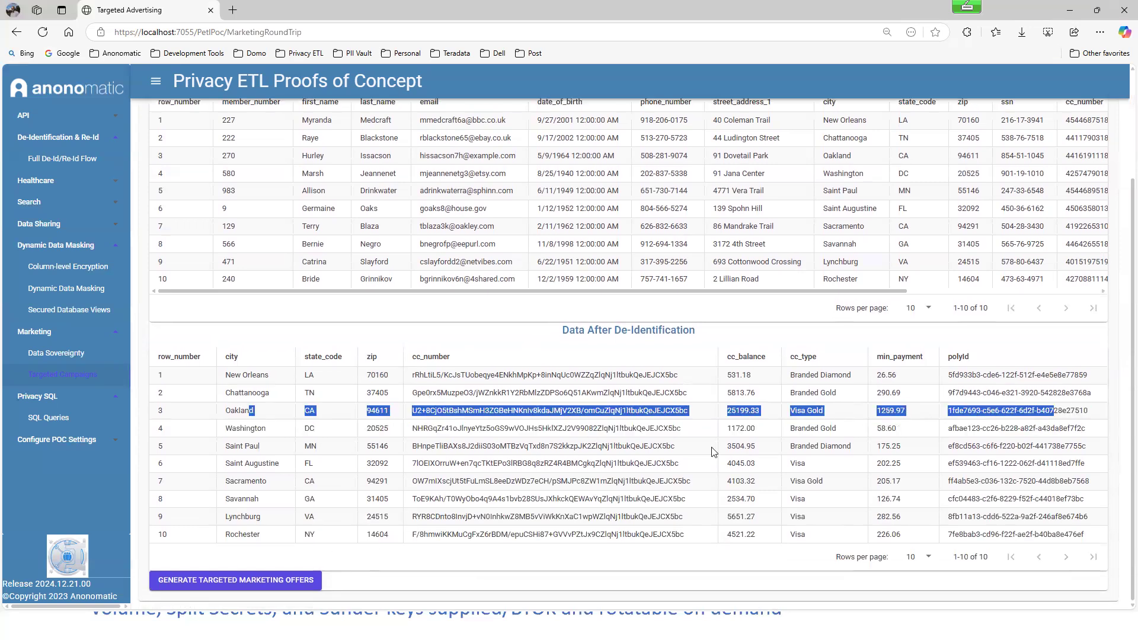
Step: Generate the targeted marketing offers from the de-identified data and review the polyId in the fourth offer row
click(268, 575)
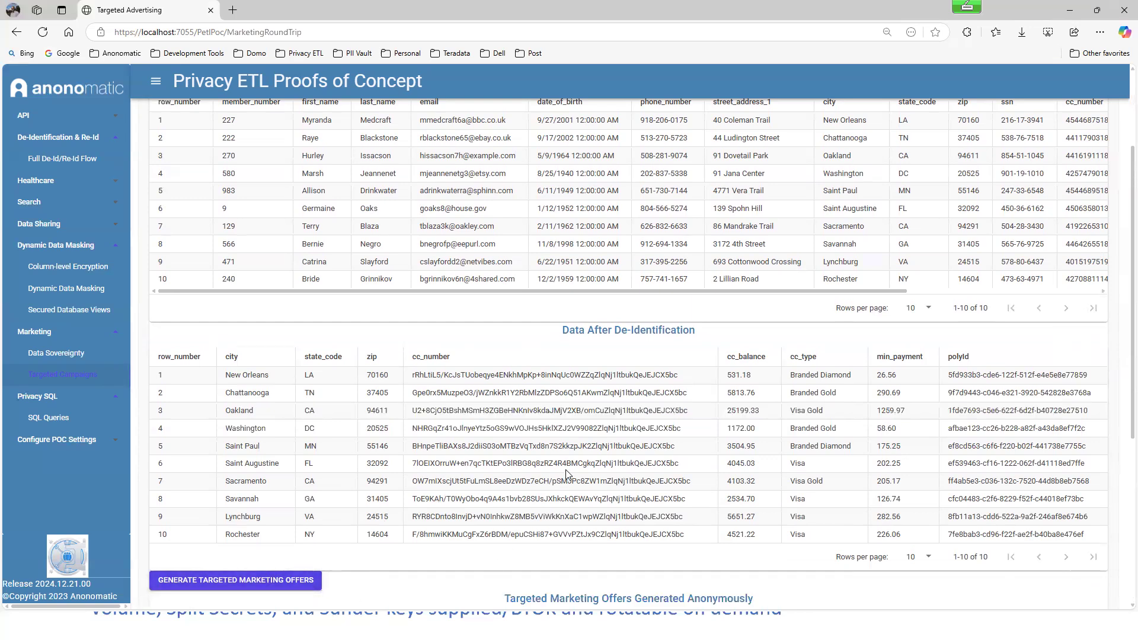
scroll(566, 470, down, 3)
scroll(574, 462, down, 3)
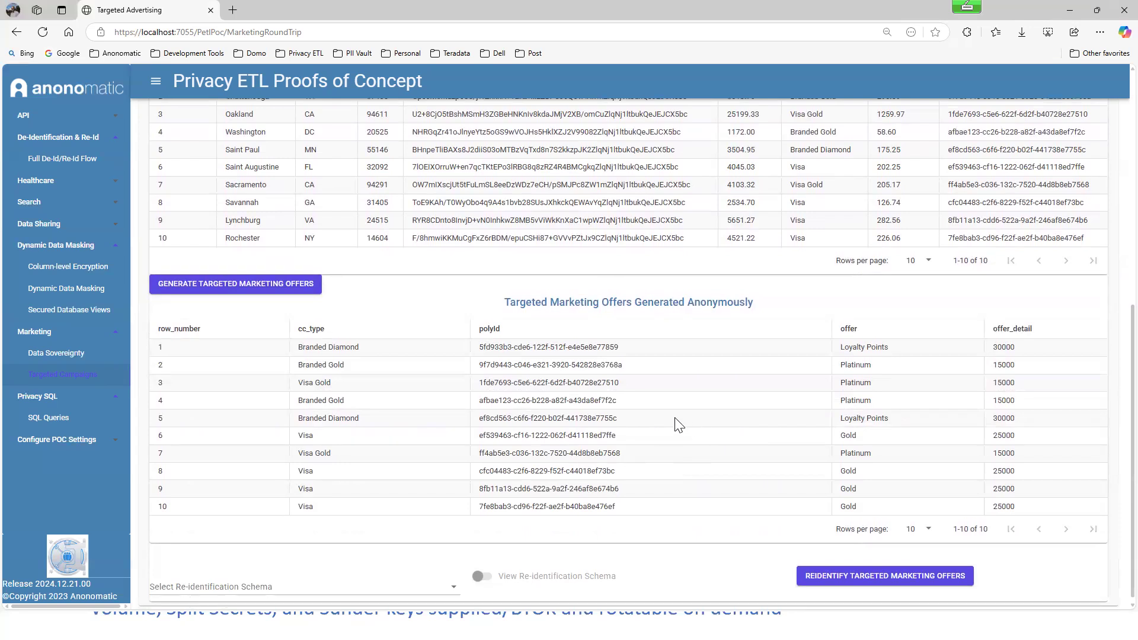
drag(616, 401, 478, 402)
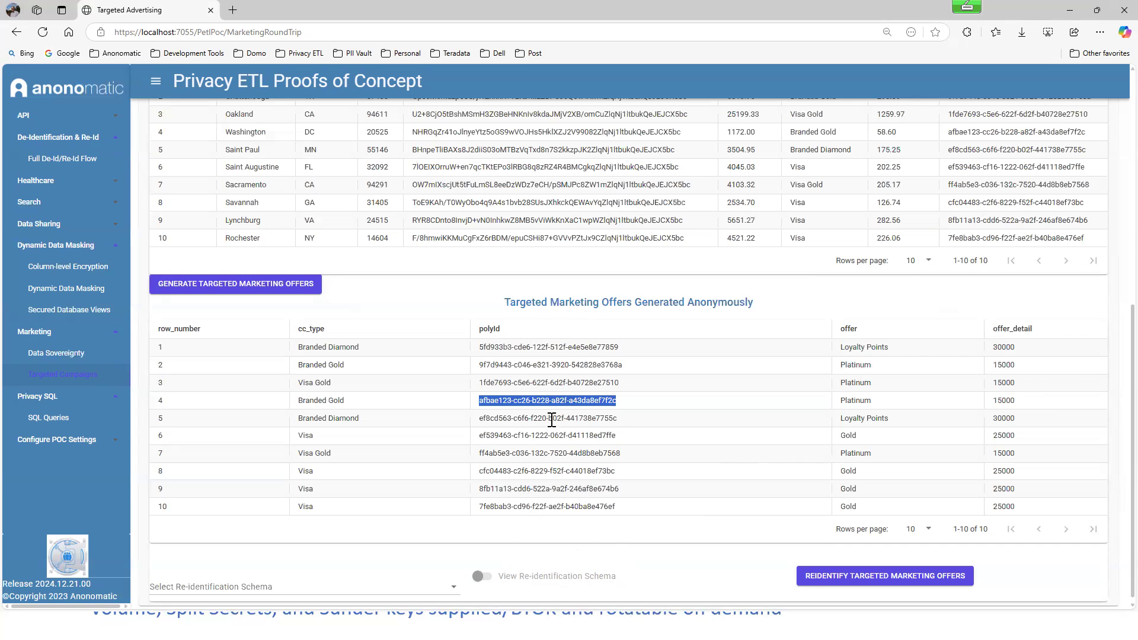
Step: Re-identify the targeted marketing offers with the Re-Id Targeted Marketing Offers schema and review the resulting rows
click(803, 574)
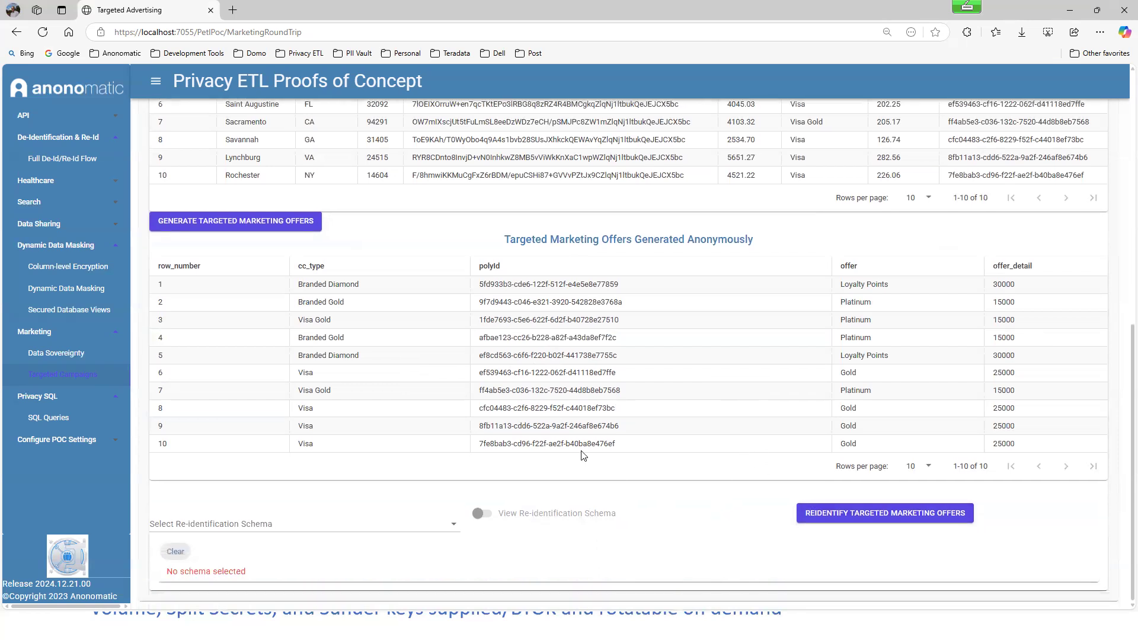
click(344, 524)
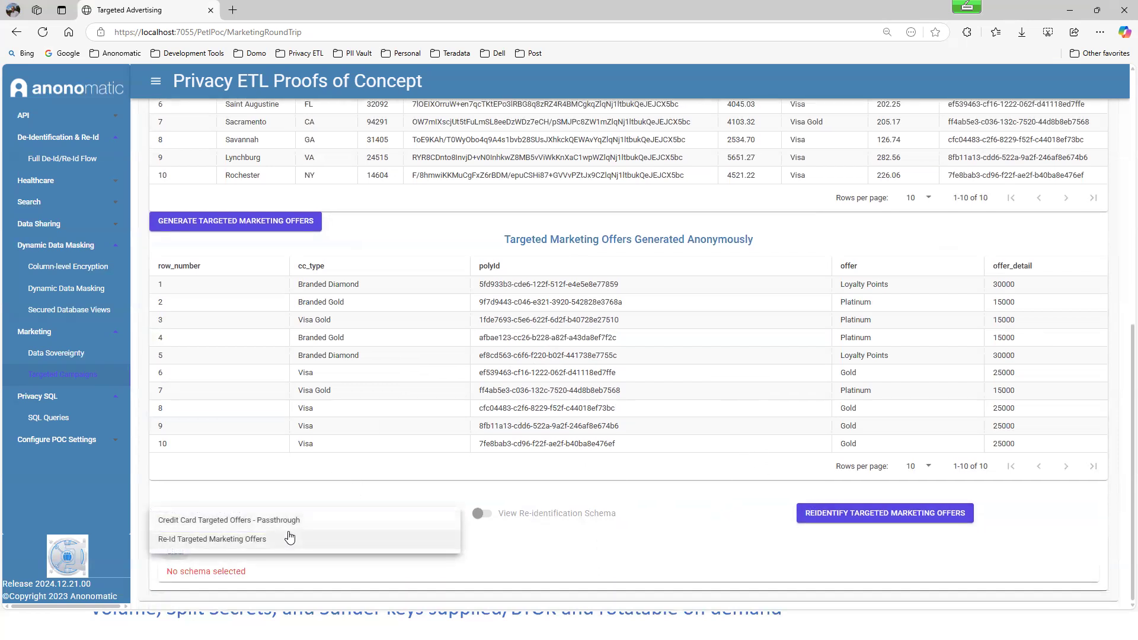
click(289, 538)
click(811, 518)
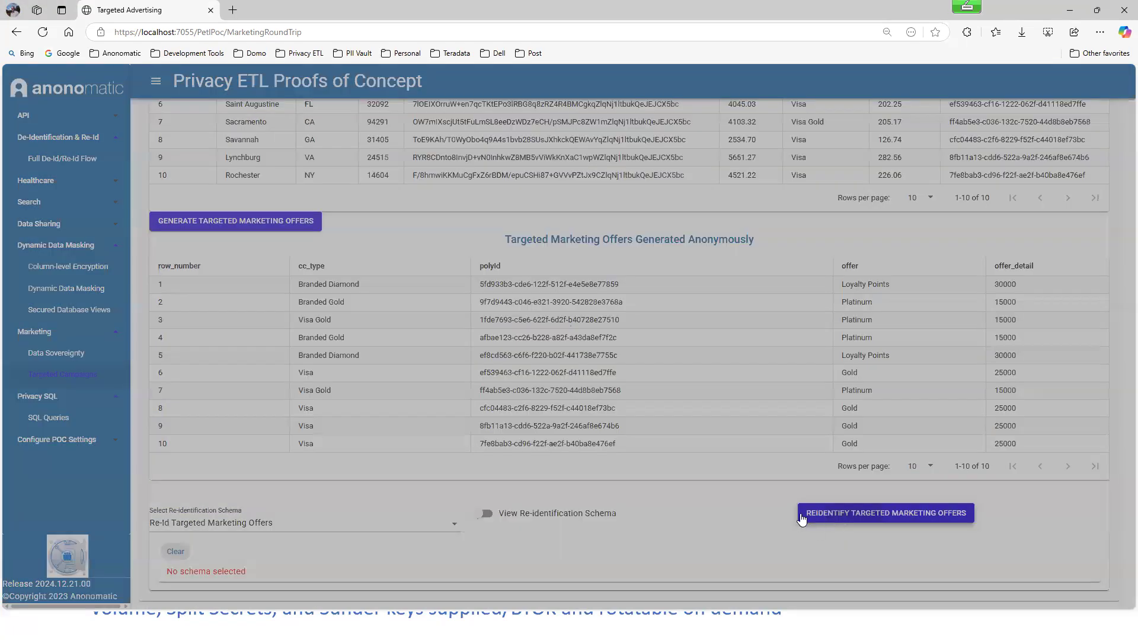
scroll(649, 467, down, 4)
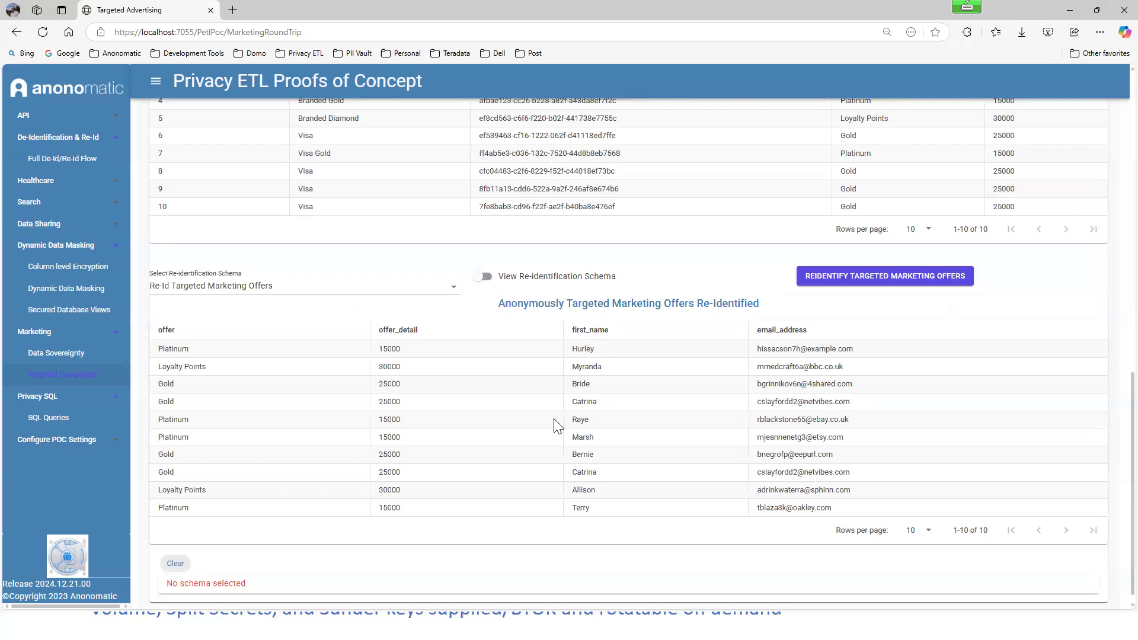
scroll(172, 562, up, 1)
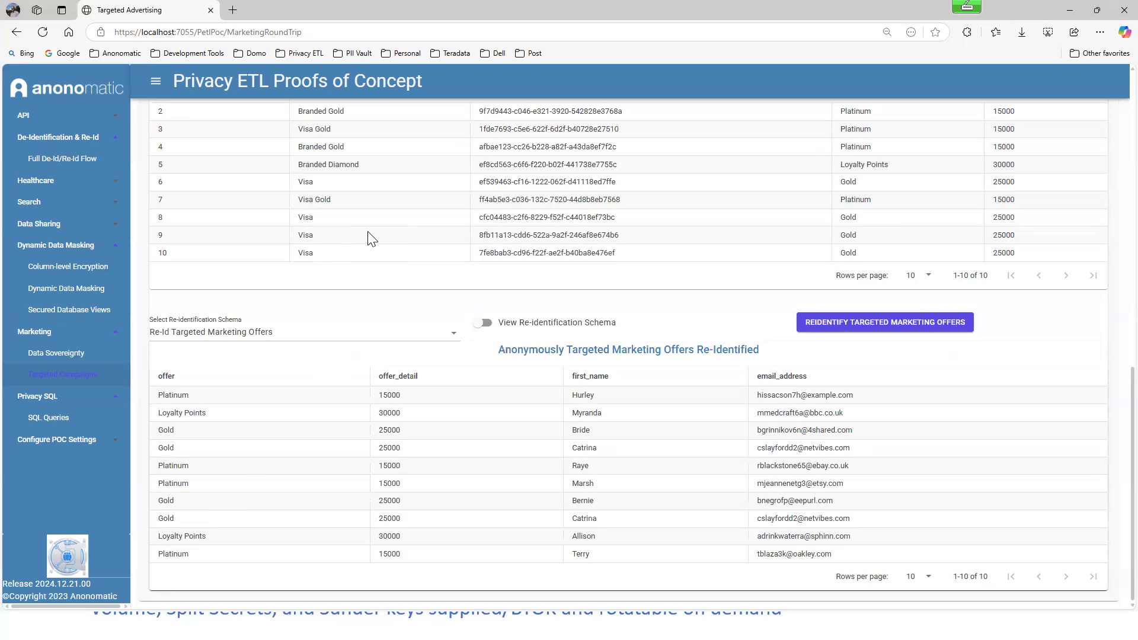
Step: Open the Privacy SQL queries page and display the de-identified database data above the query
click(70, 420)
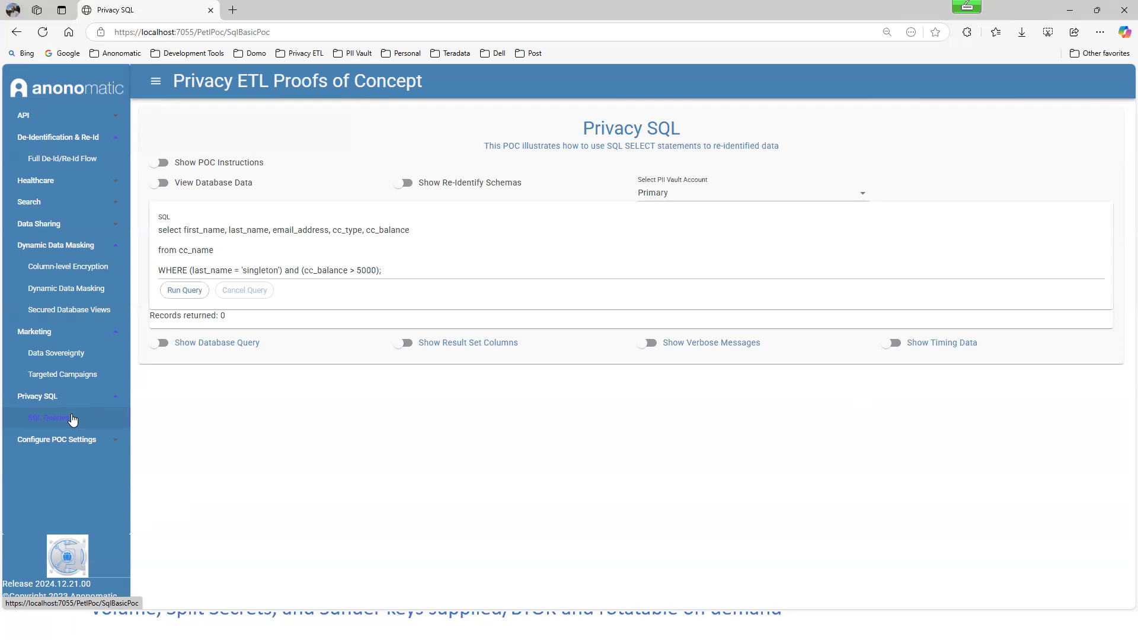
click(162, 184)
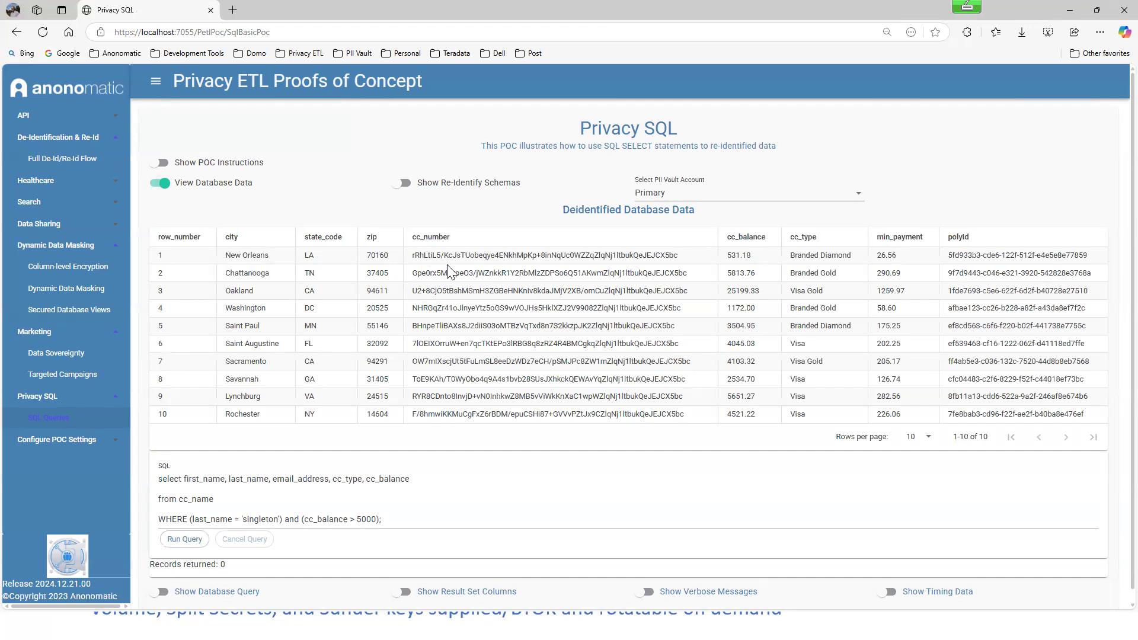
scroll(367, 397, down, 1)
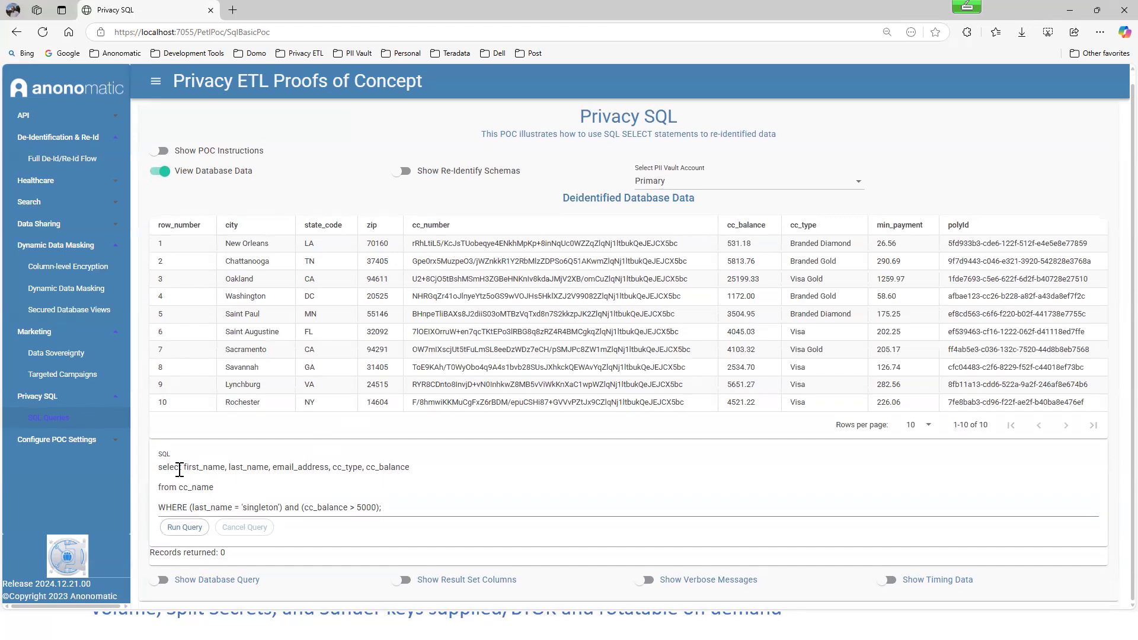
Step: Review the PII columns in the SELECT statement, and run the cc_name query filtered by last name and cc_balance > 5000
drag(185, 469, 335, 472)
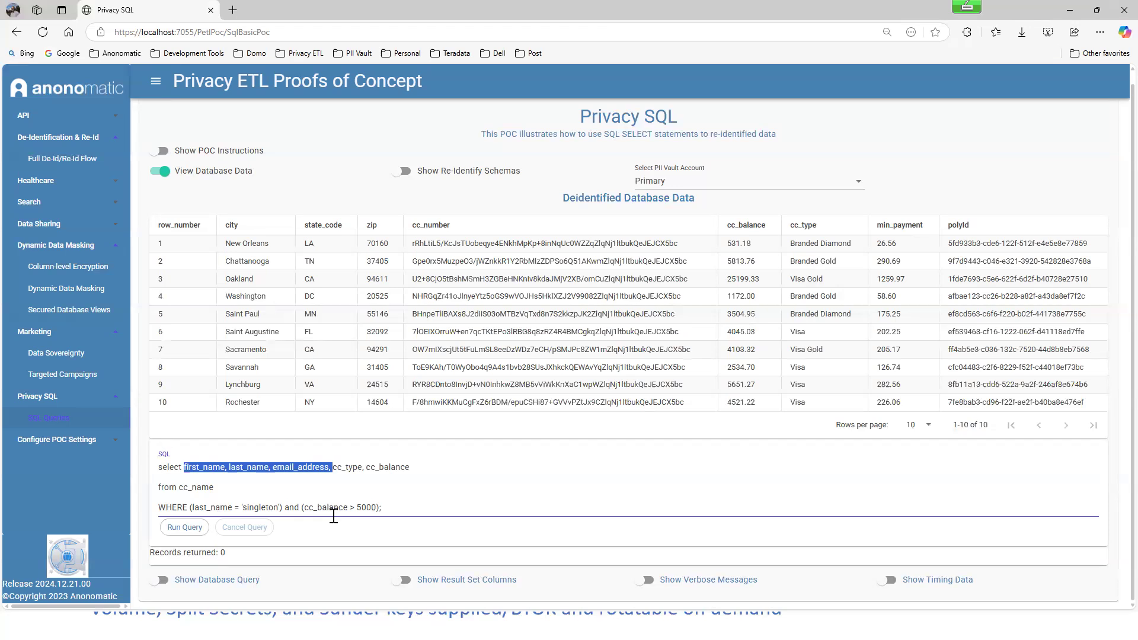
click(403, 489)
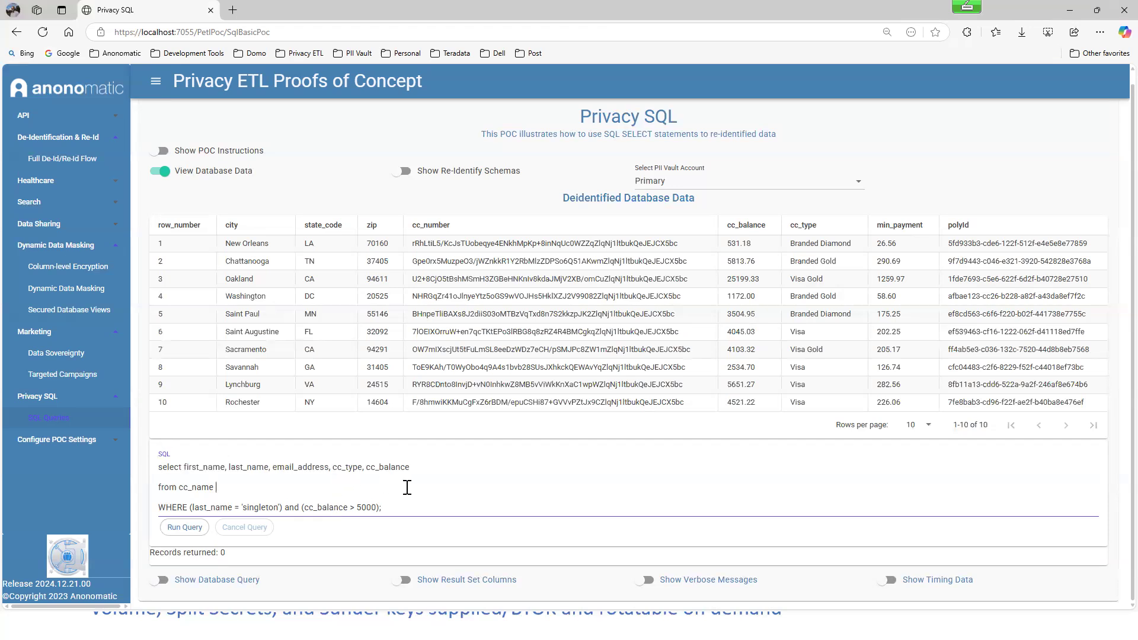
click(185, 527)
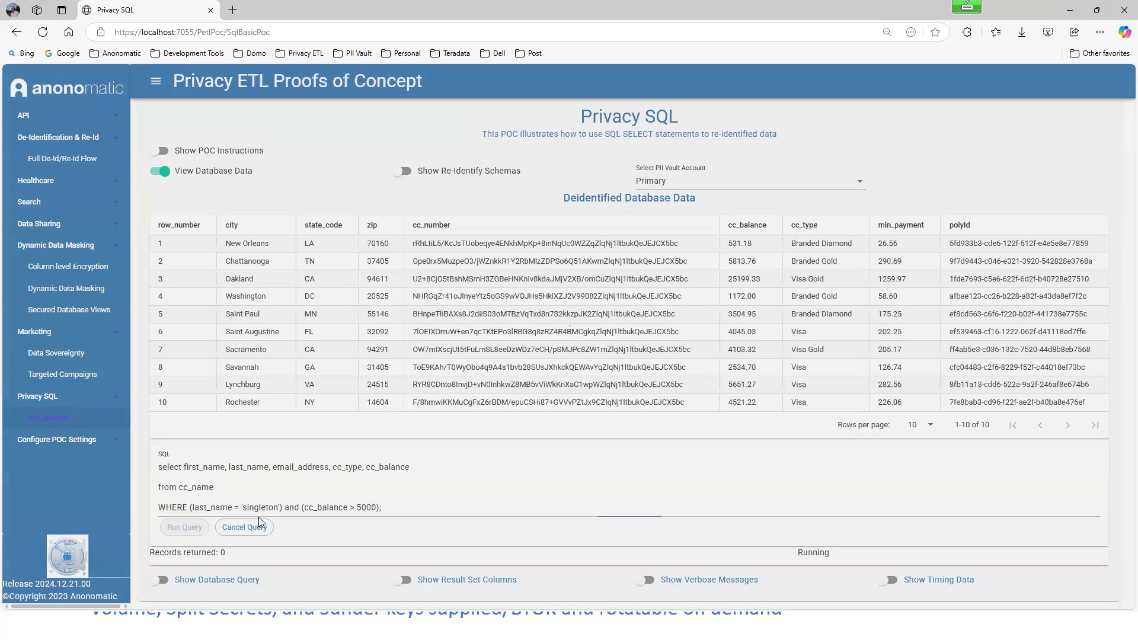
scroll(382, 468, down, 2)
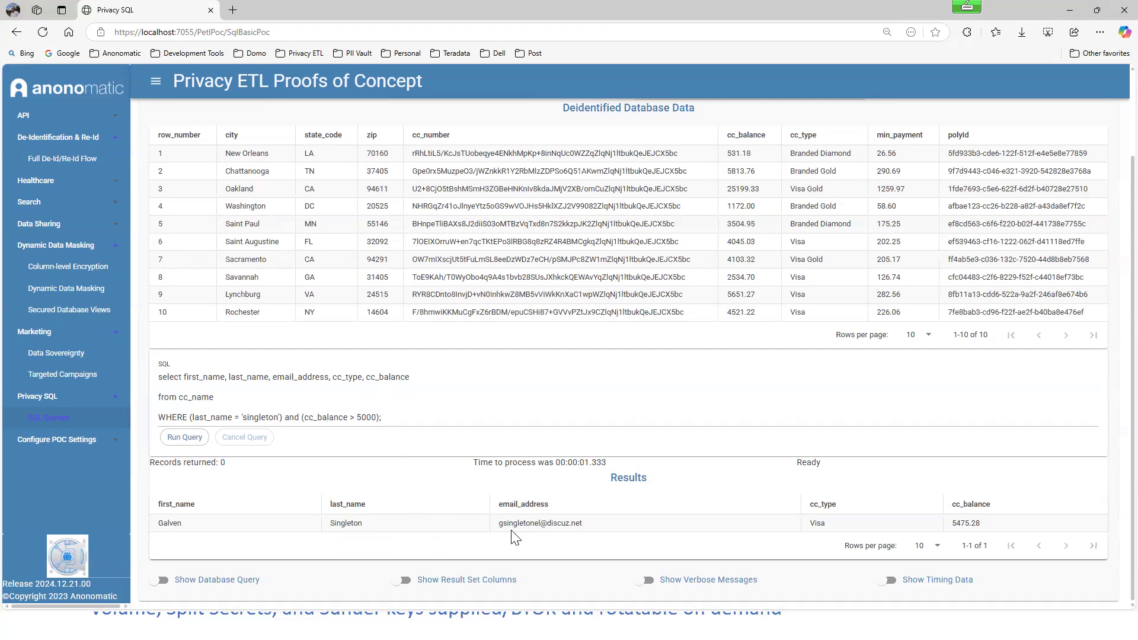
Step: Highlight the queried table name in the SQL statement, and show the CC_Name re-identify schema
scroll(501, 460, up, 2)
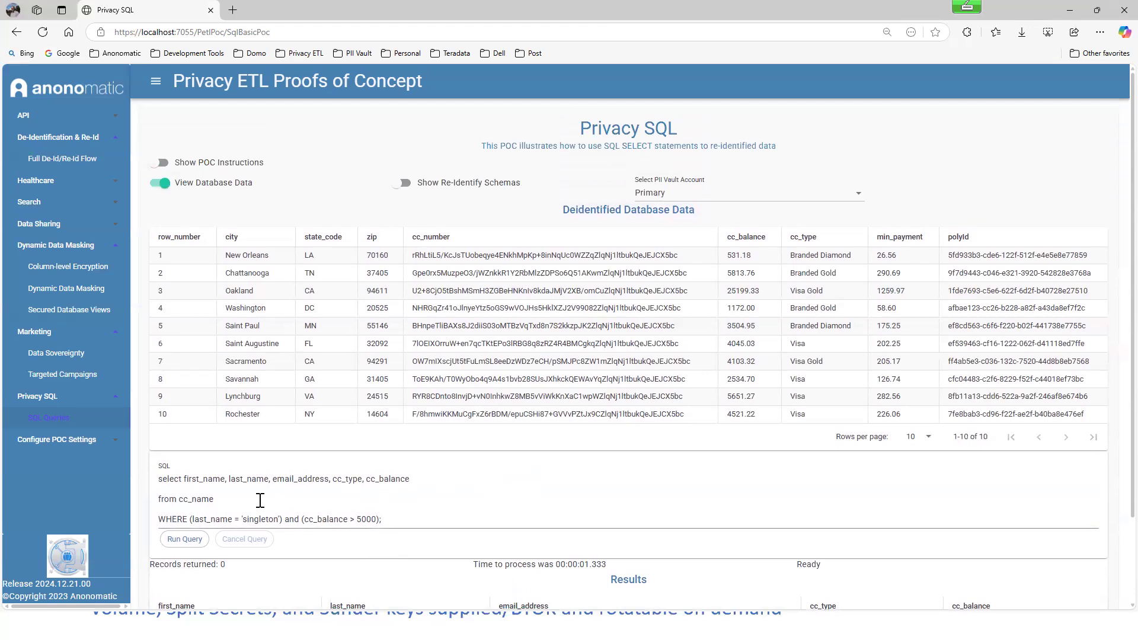
drag(221, 500, 179, 501)
click(403, 192)
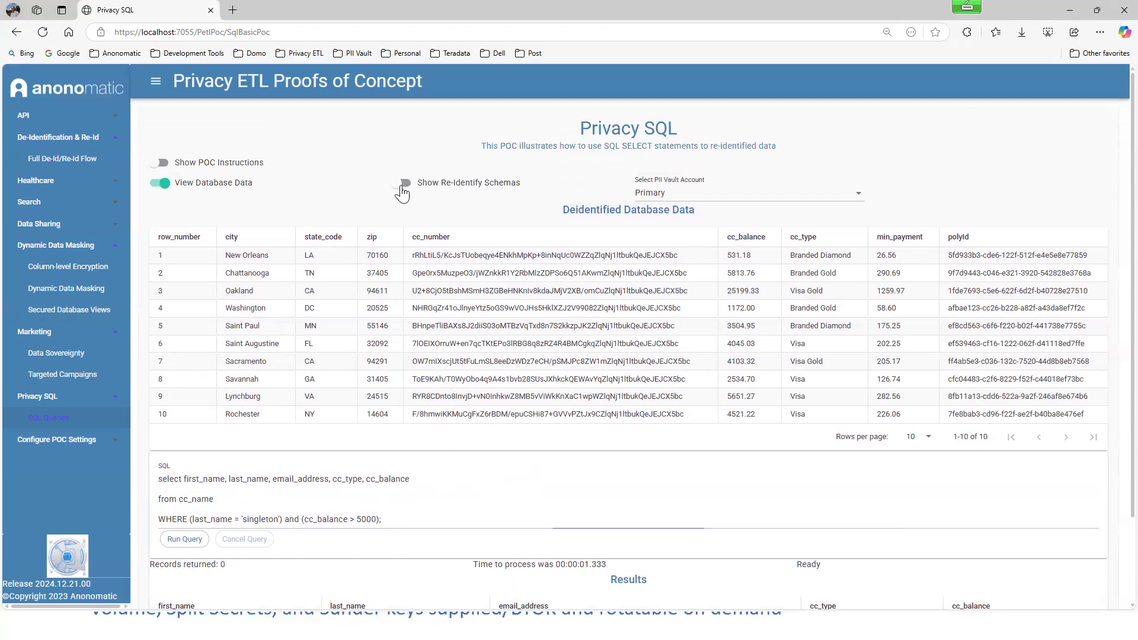
click(402, 187)
click(296, 479)
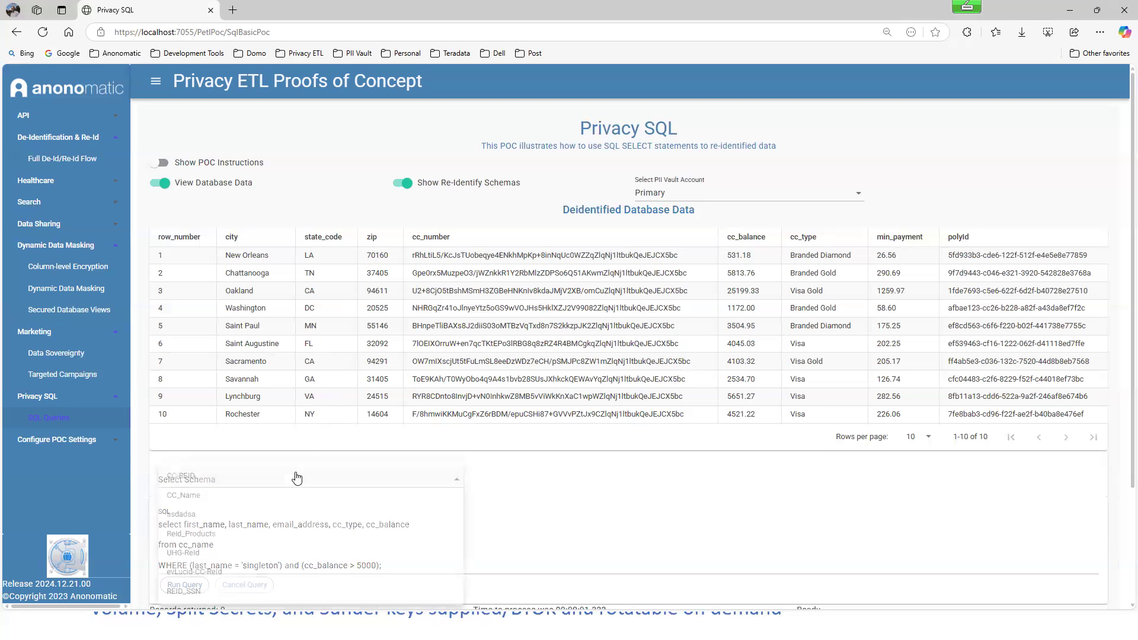
click(274, 504)
Step: Examine the CC_Name schema's Privacy SQL table name, source column actions and added re-identified columns
scroll(536, 498, down, 6)
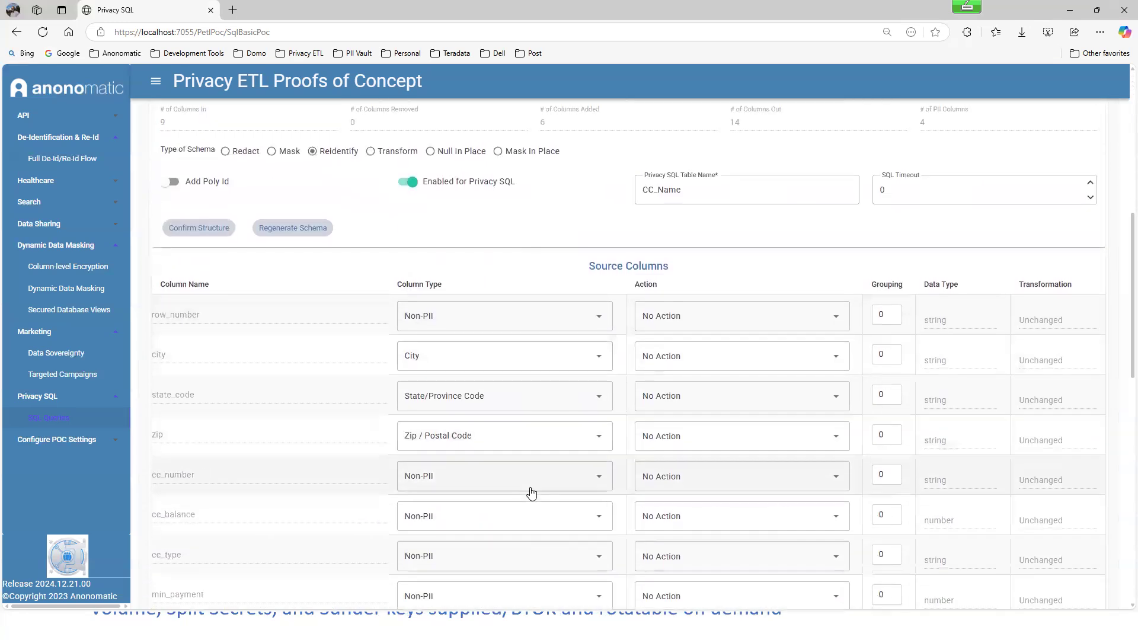
scroll(505, 381, down, 2)
scroll(492, 398, down, 4)
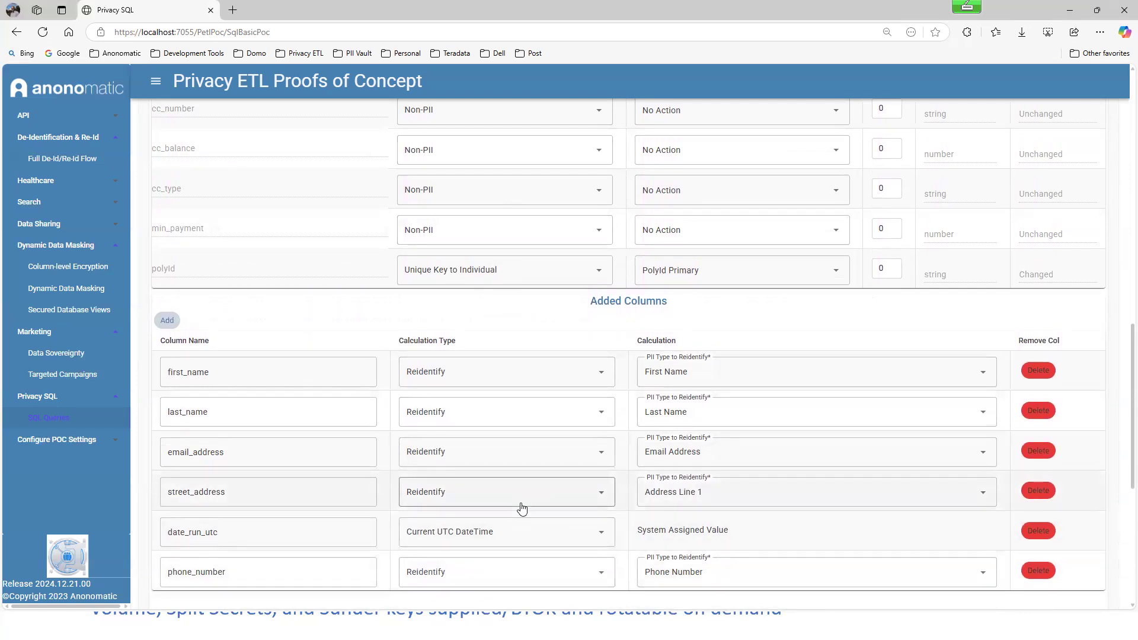
Step: Open the Dynamic Data Masking proof of concept and load its original identified data
scroll(521, 508, up, 7)
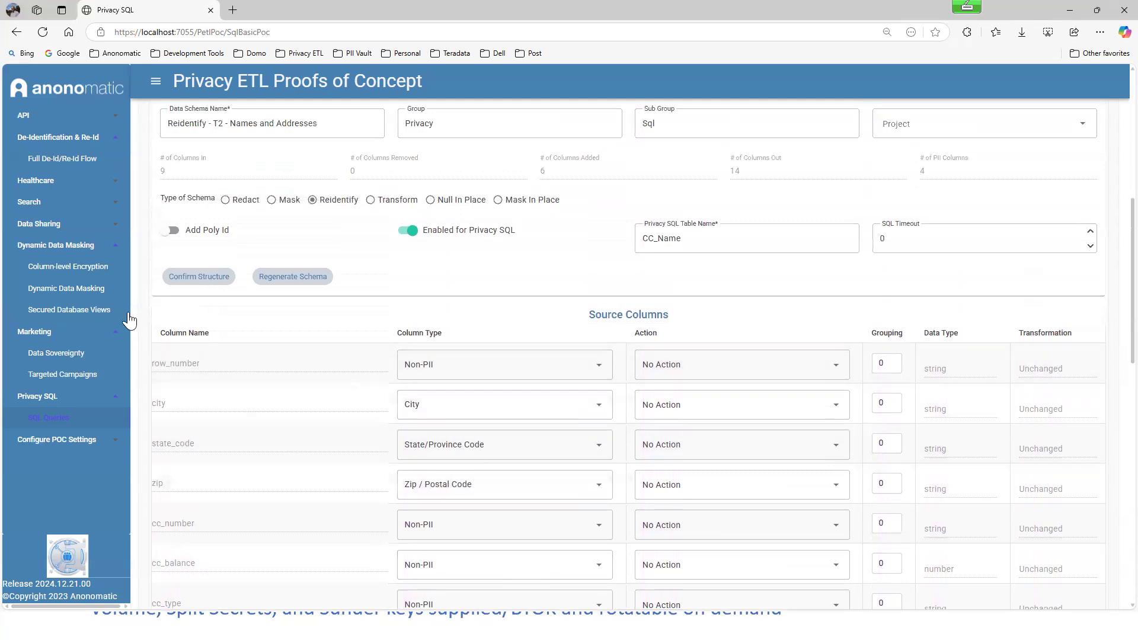
click(91, 294)
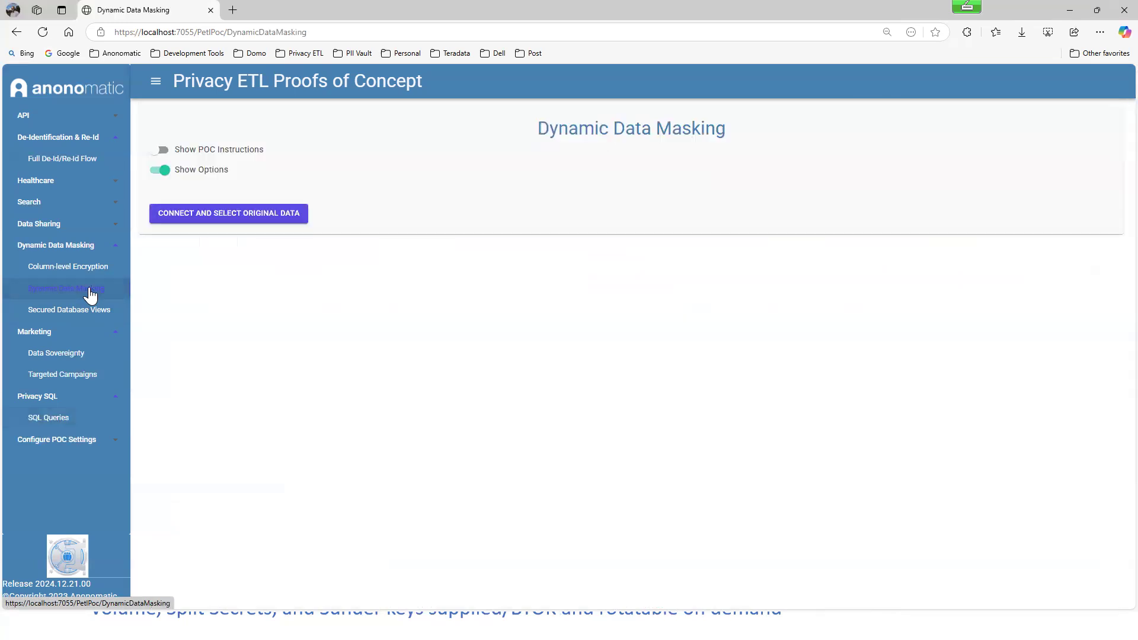
click(256, 220)
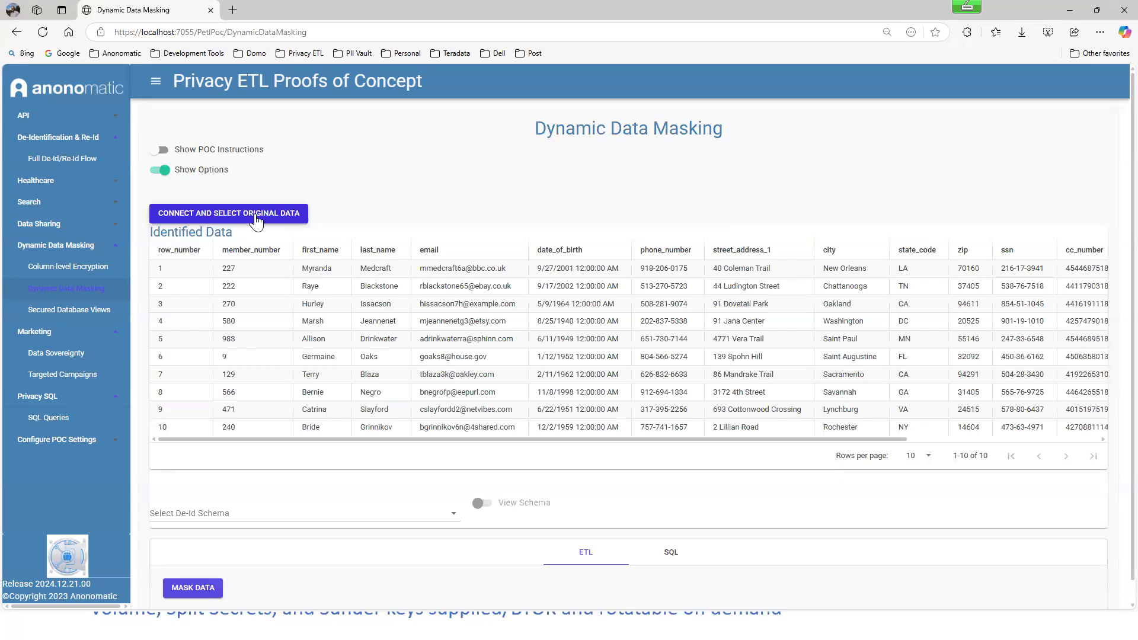
Step: Select the "Credit Card Balances - Mask in place" de-identification schema and review its schema type and source column masking actions
click(367, 515)
click(367, 518)
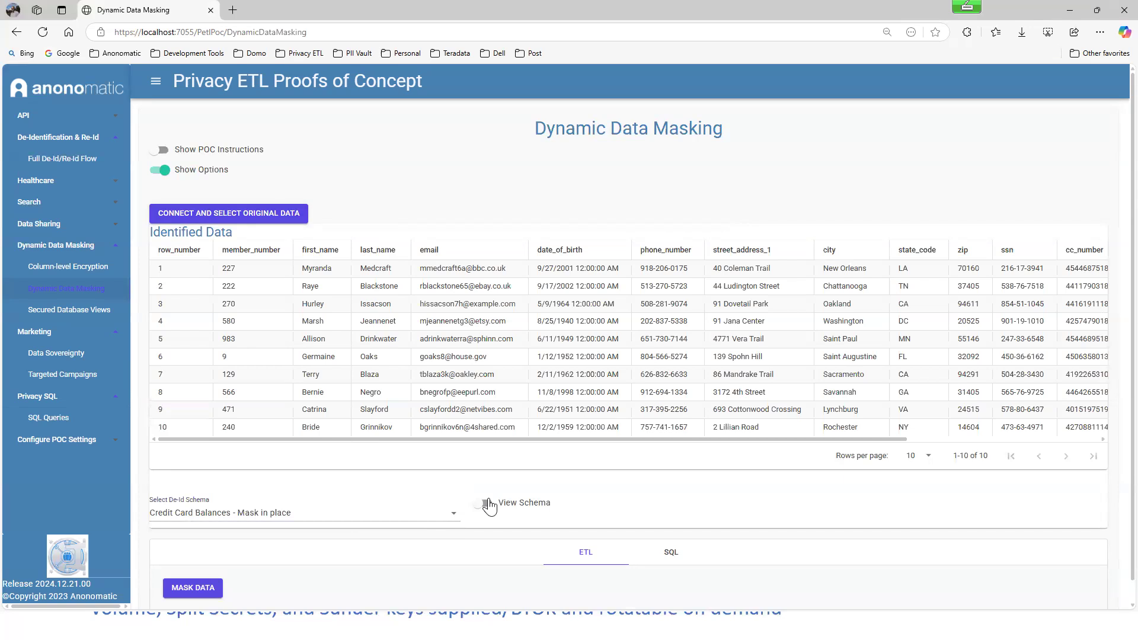
click(482, 505)
scroll(474, 444, down, 7)
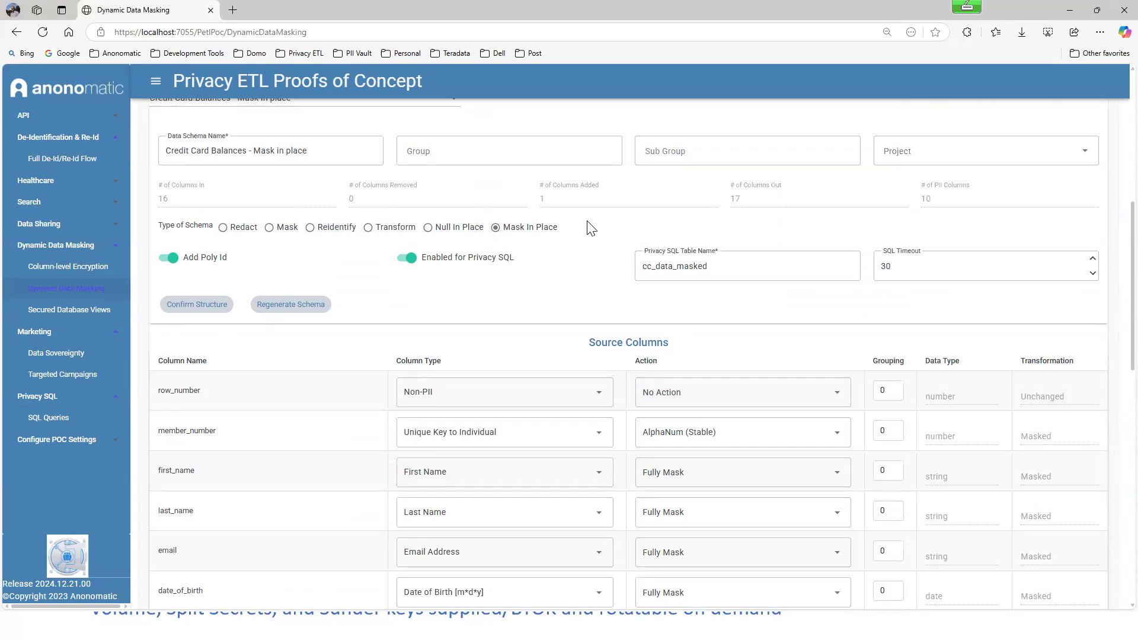
scroll(587, 225, down, 2)
scroll(591, 228, down, 1)
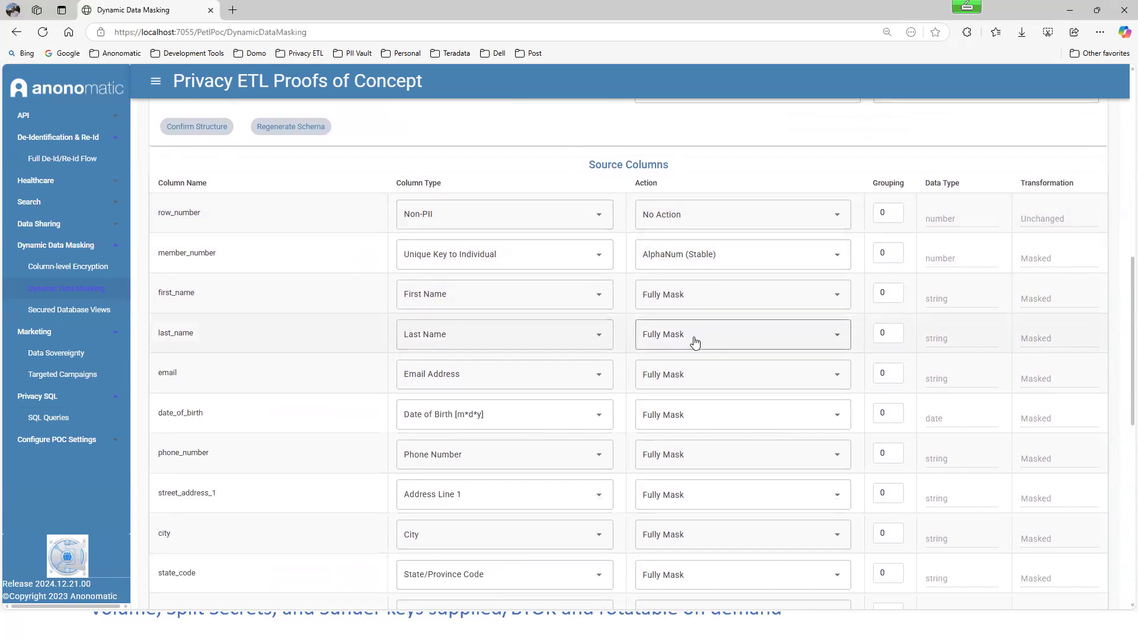
Step: Hide the schema details and mask the credit card data, showing the de-identified rows below the identified ones
scroll(693, 340, up, 8)
click(481, 385)
click(195, 571)
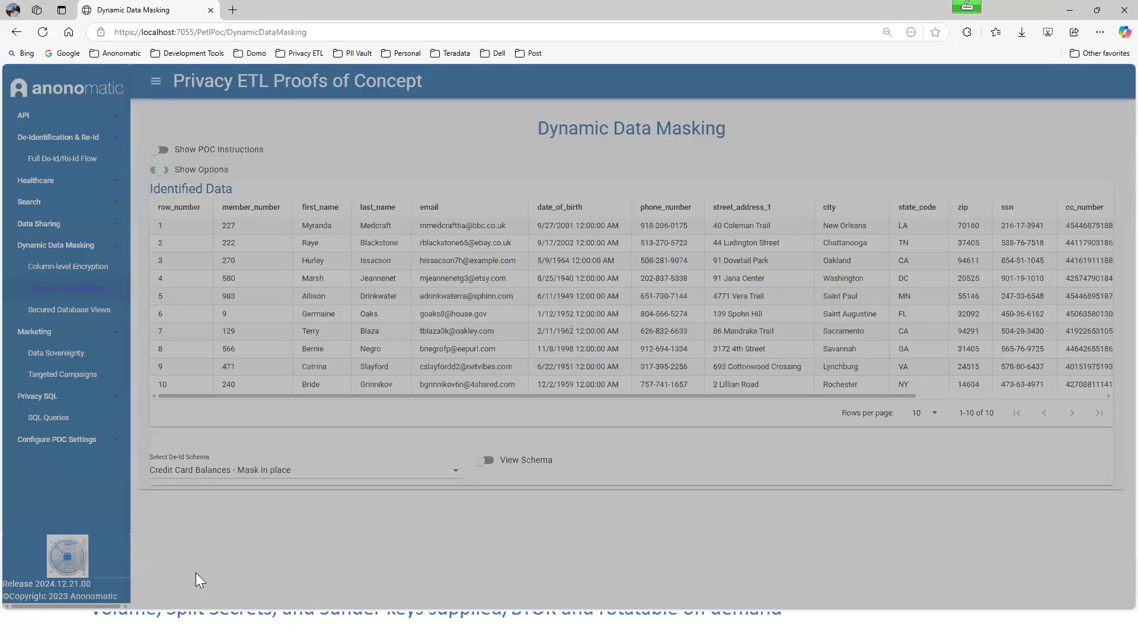
scroll(274, 244, down, 1)
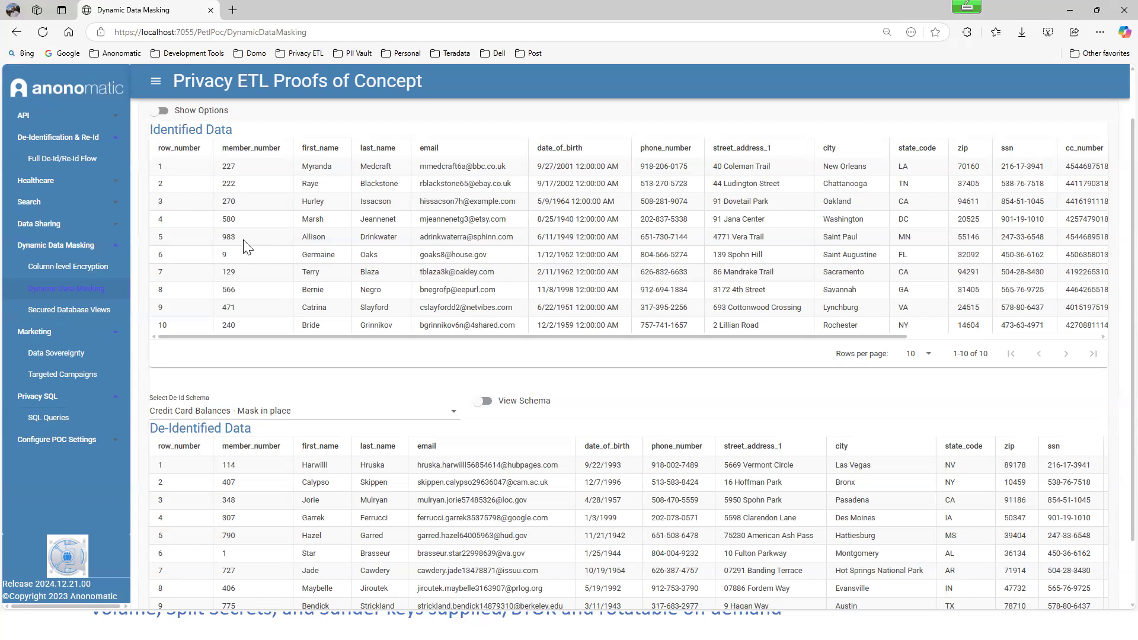
Step: Load the original data for Column-level Encryption and select the "Quad03 to Quad03 (Dev).Encrypt Person Tax" schema
click(94, 271)
click(238, 194)
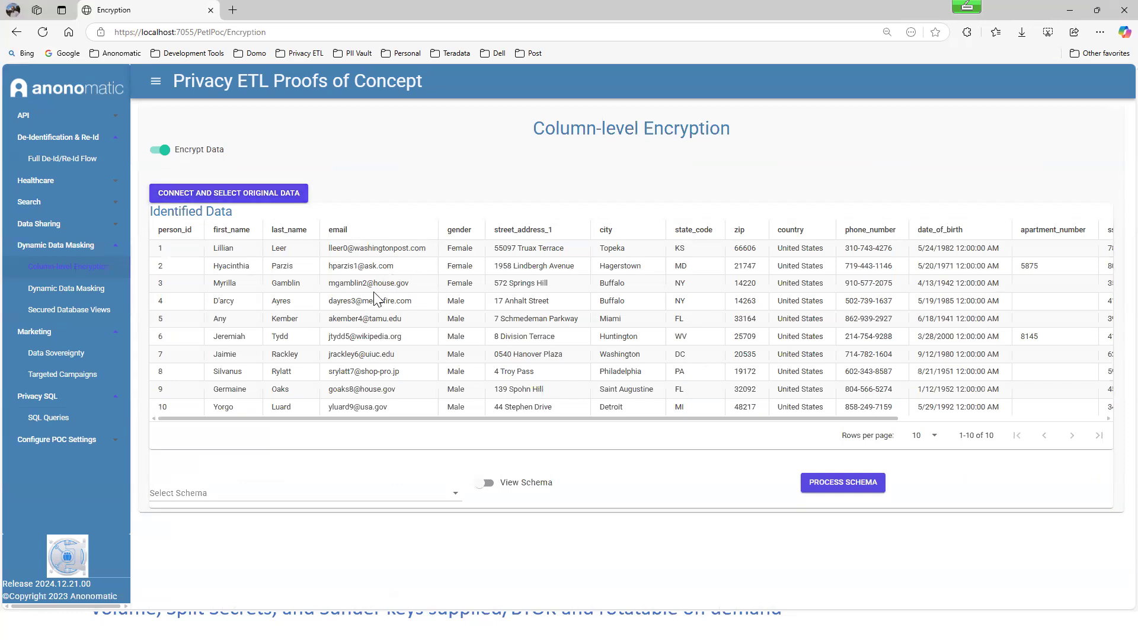
click(343, 490)
click(335, 491)
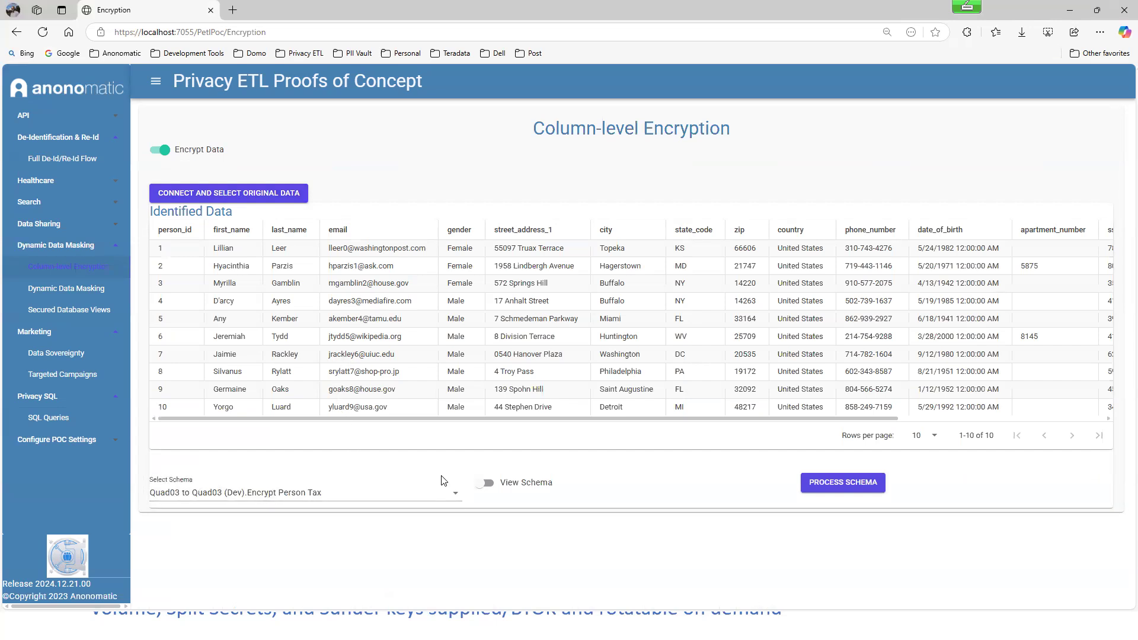
Step: Display the Encrypt Person Tax schema details and examine the encrypt, mask and redact actions assigned to its source columns
click(487, 483)
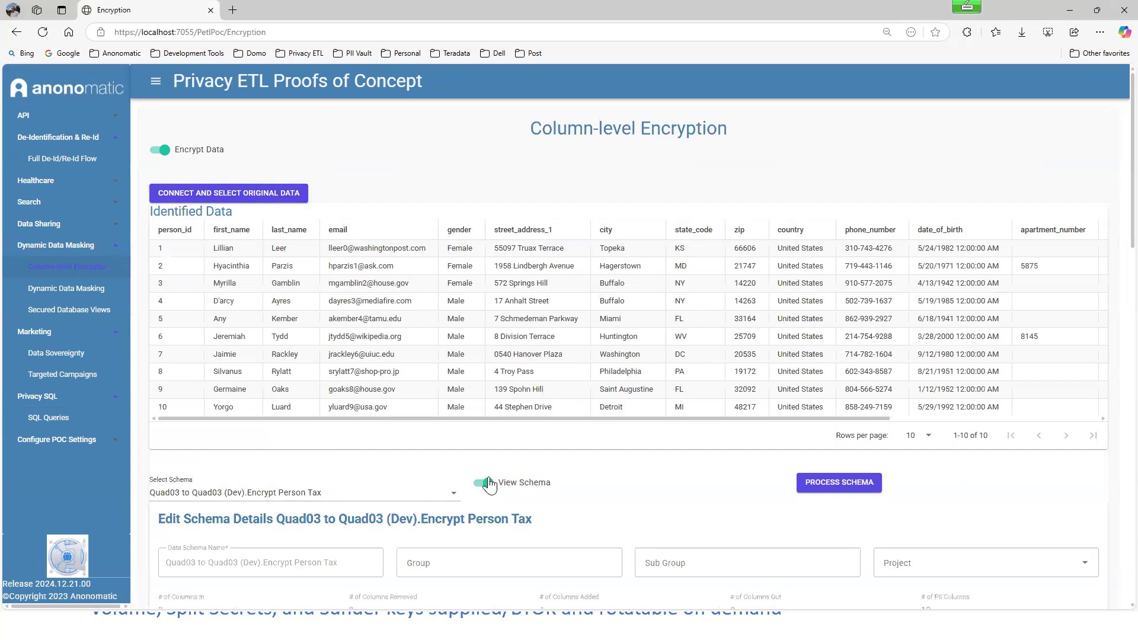
scroll(758, 447, down, 4)
scroll(758, 447, down, 4)
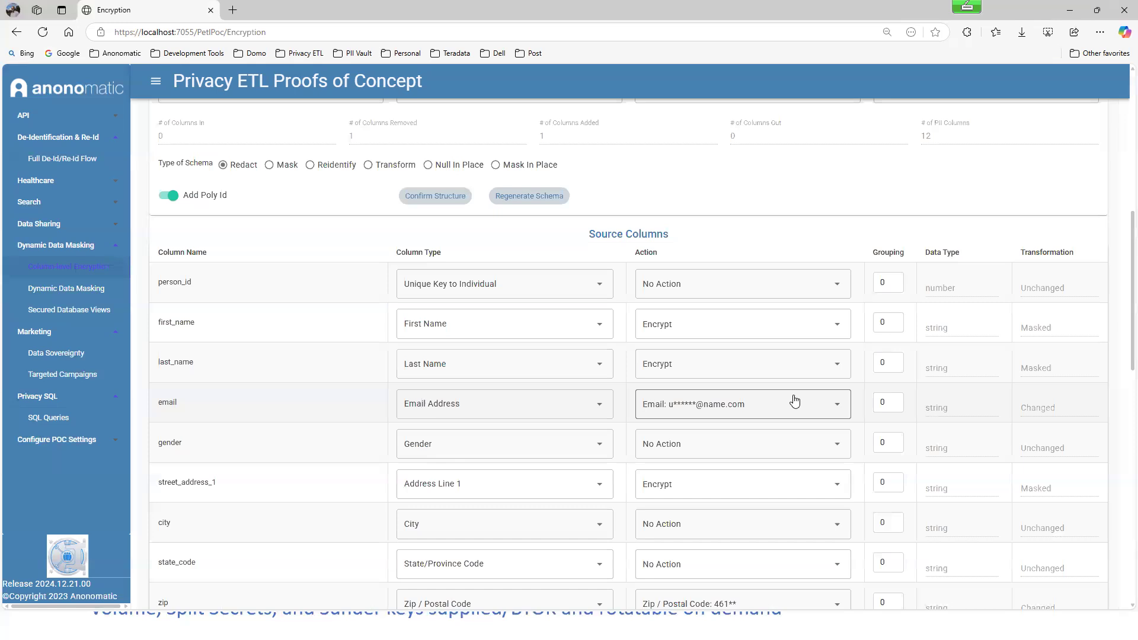
scroll(770, 394, down, 1)
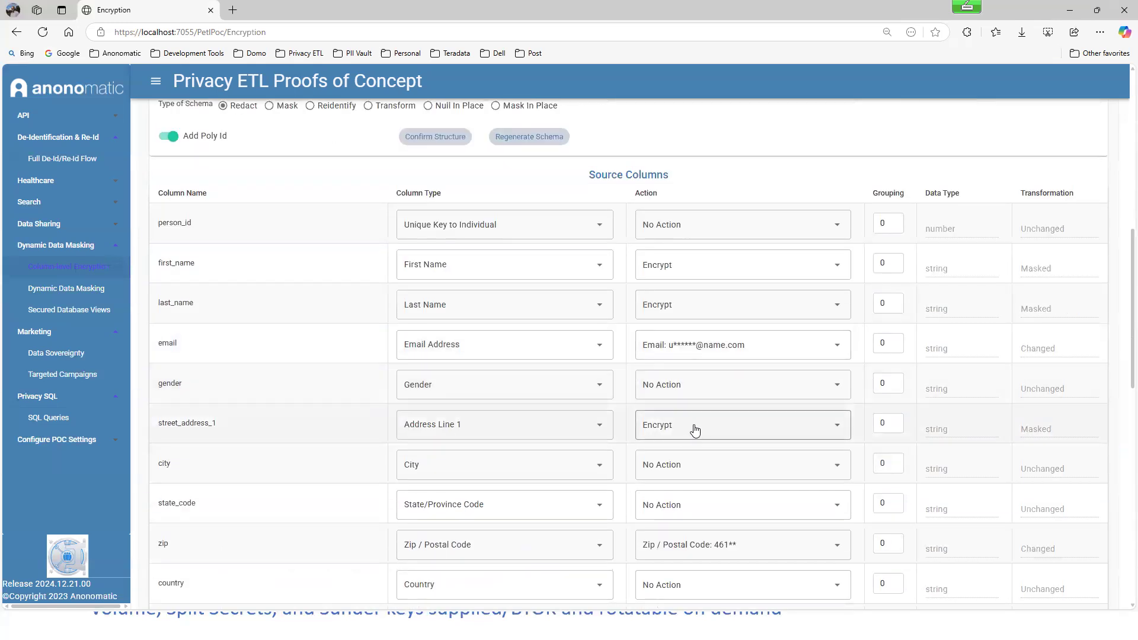
scroll(696, 432, down, 2)
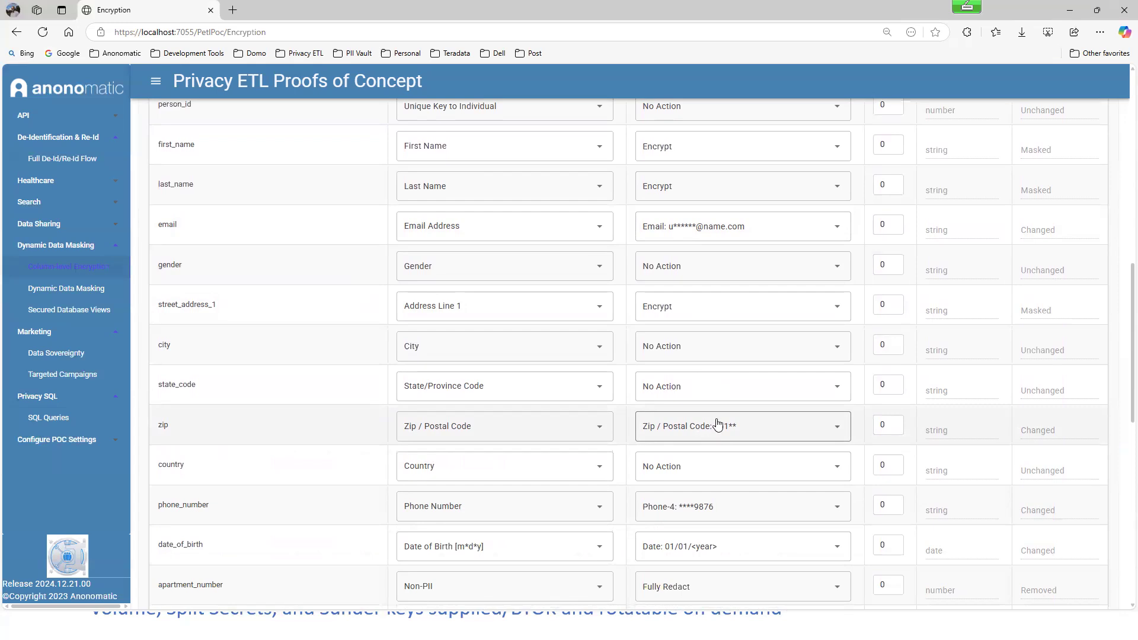
scroll(722, 401, up, 3)
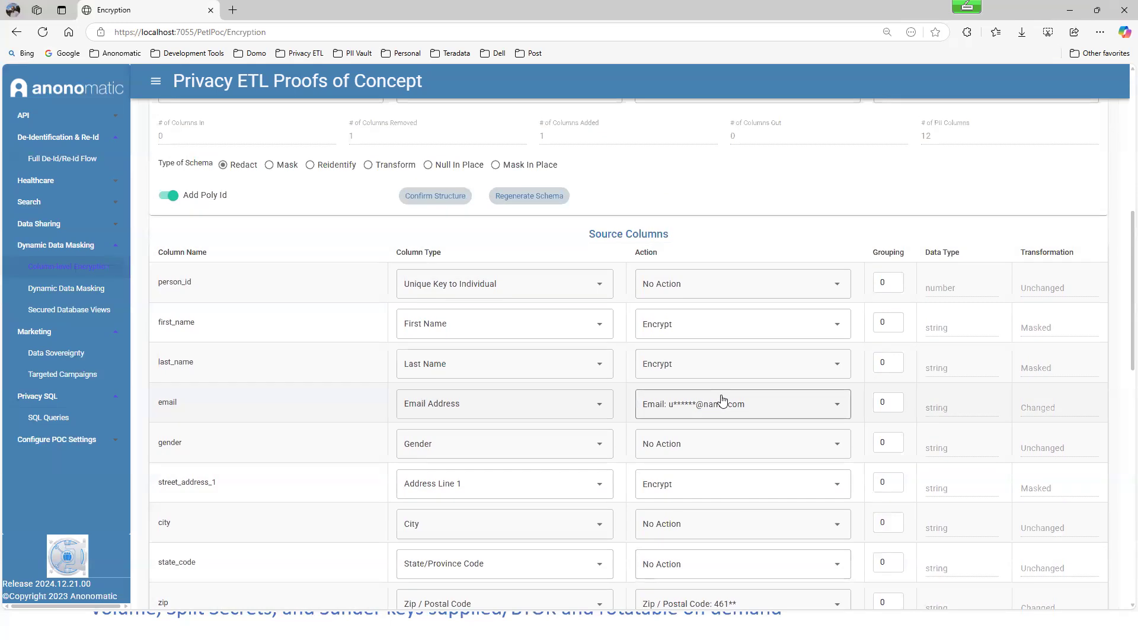
scroll(726, 328, up, 3)
scroll(651, 314, up, 2)
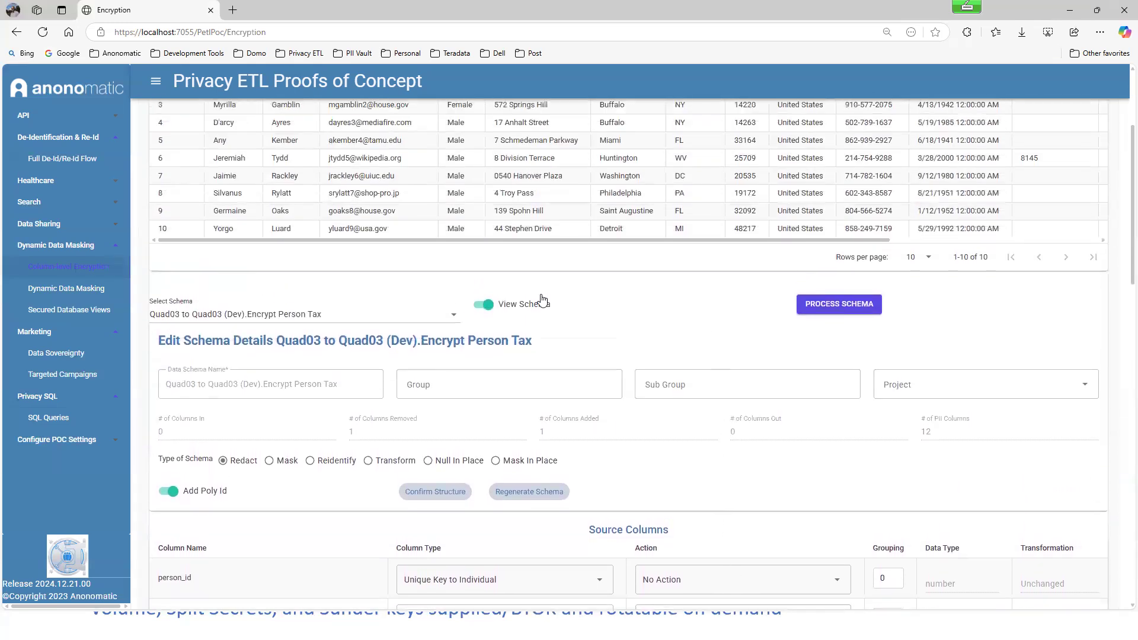
Step: Hide the schema details and process the Encrypt Person Tax schema, bringing its de-identified output into view
click(480, 306)
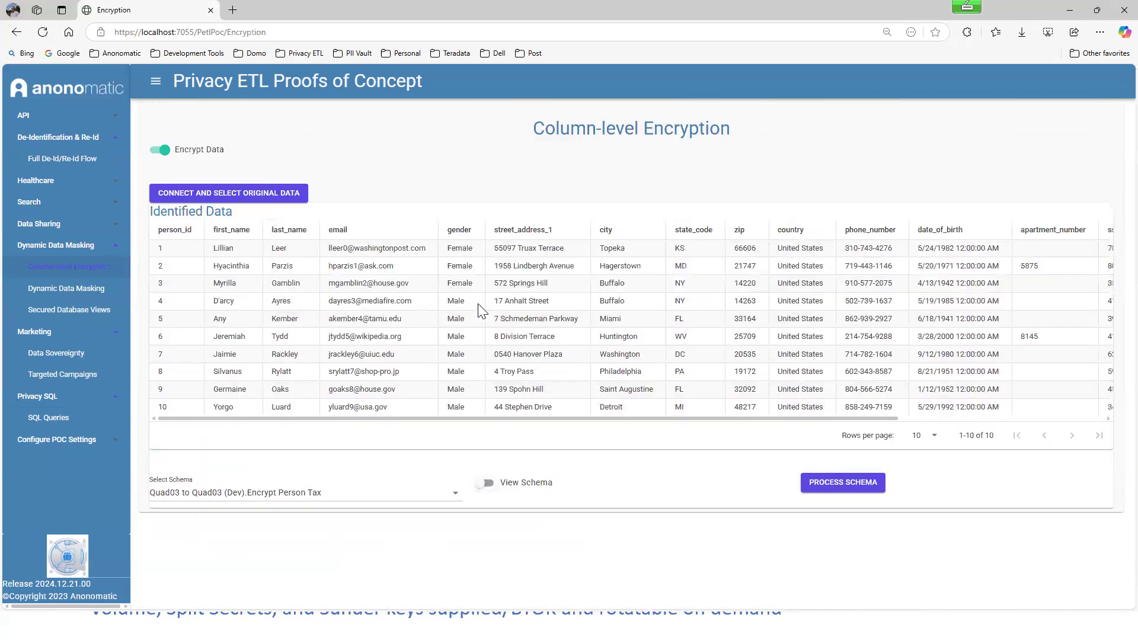
click(840, 483)
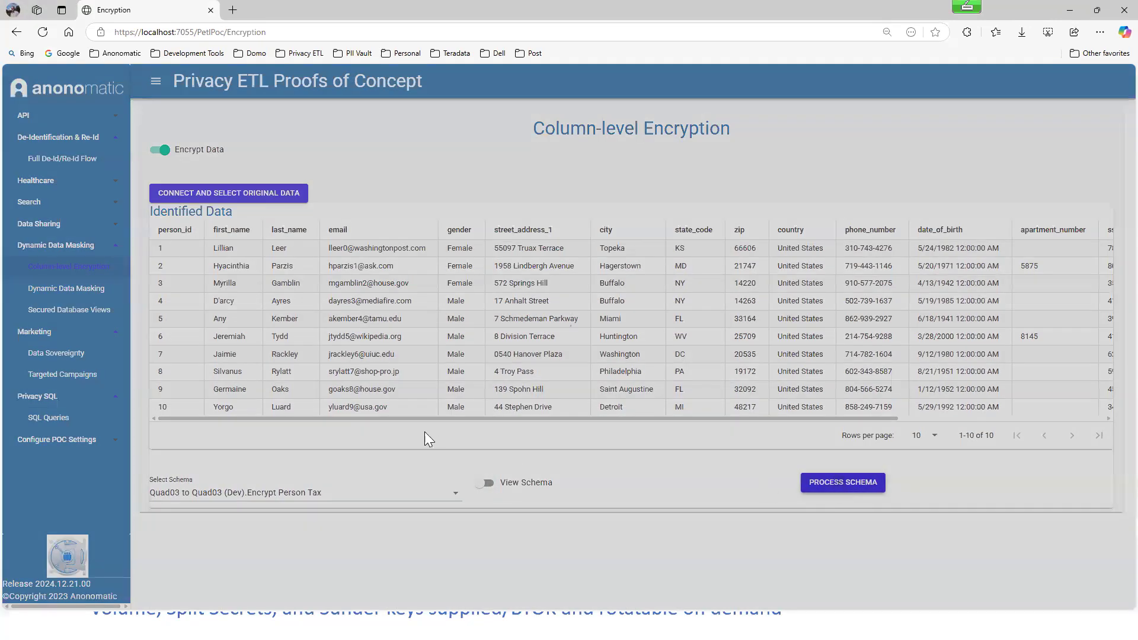
scroll(455, 402, down, 1)
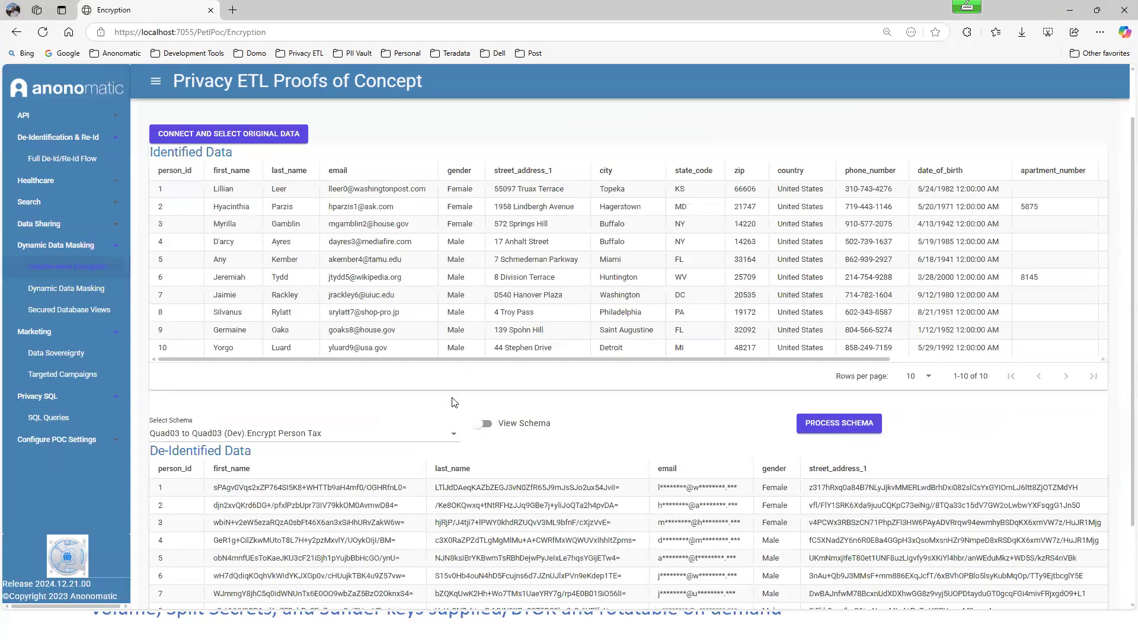